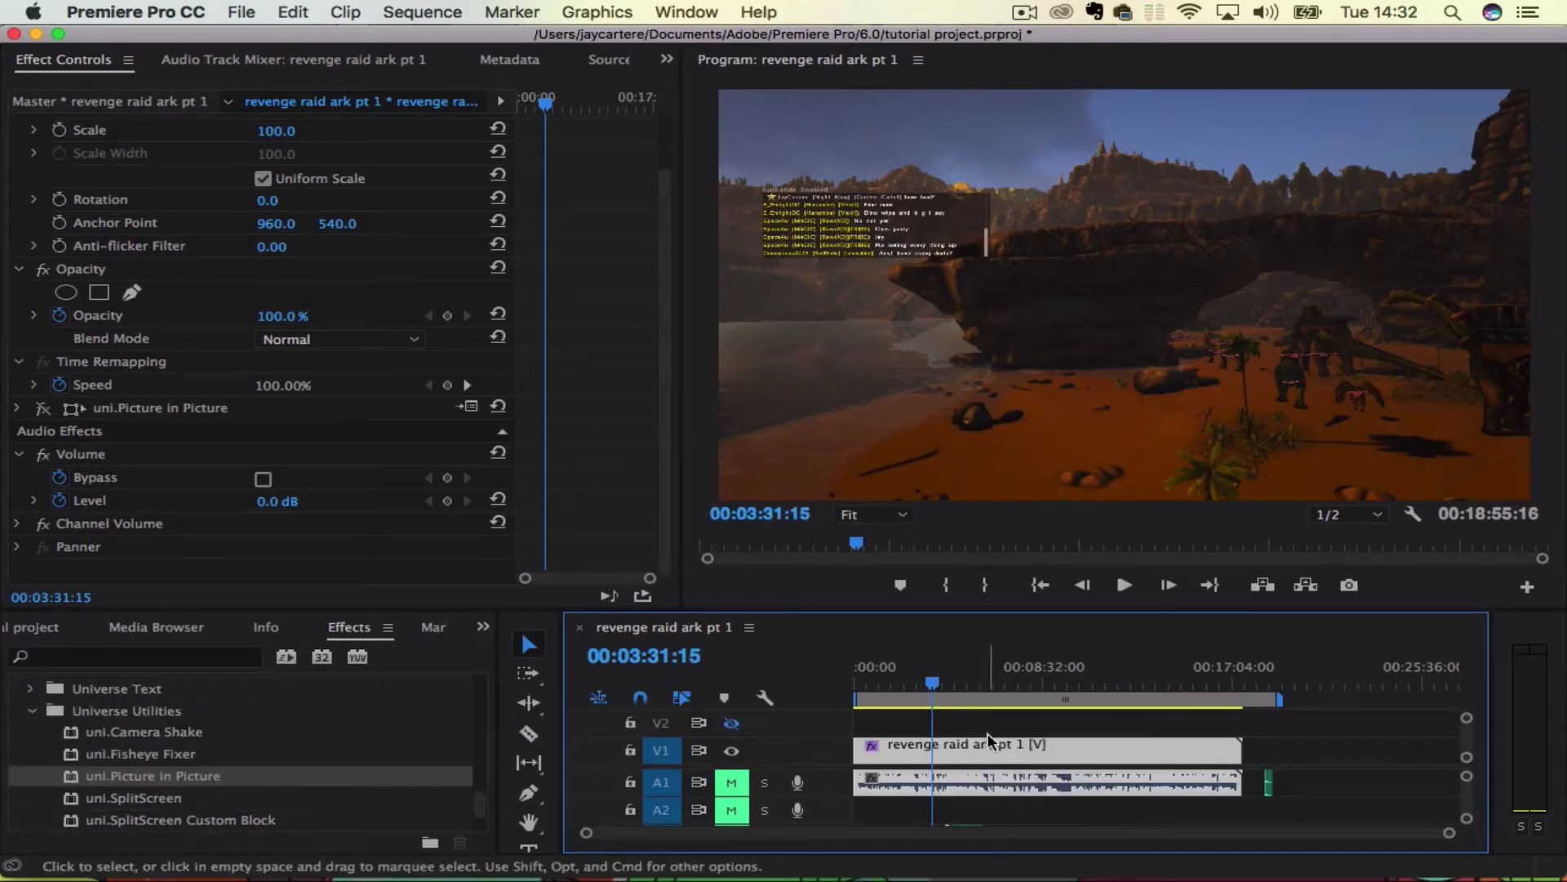
Razor the gameplay clip after 00:04:16 and near 00:04:40, select the middle piece and zoom the timeline in
left_click_drag(932, 684, 952, 691)
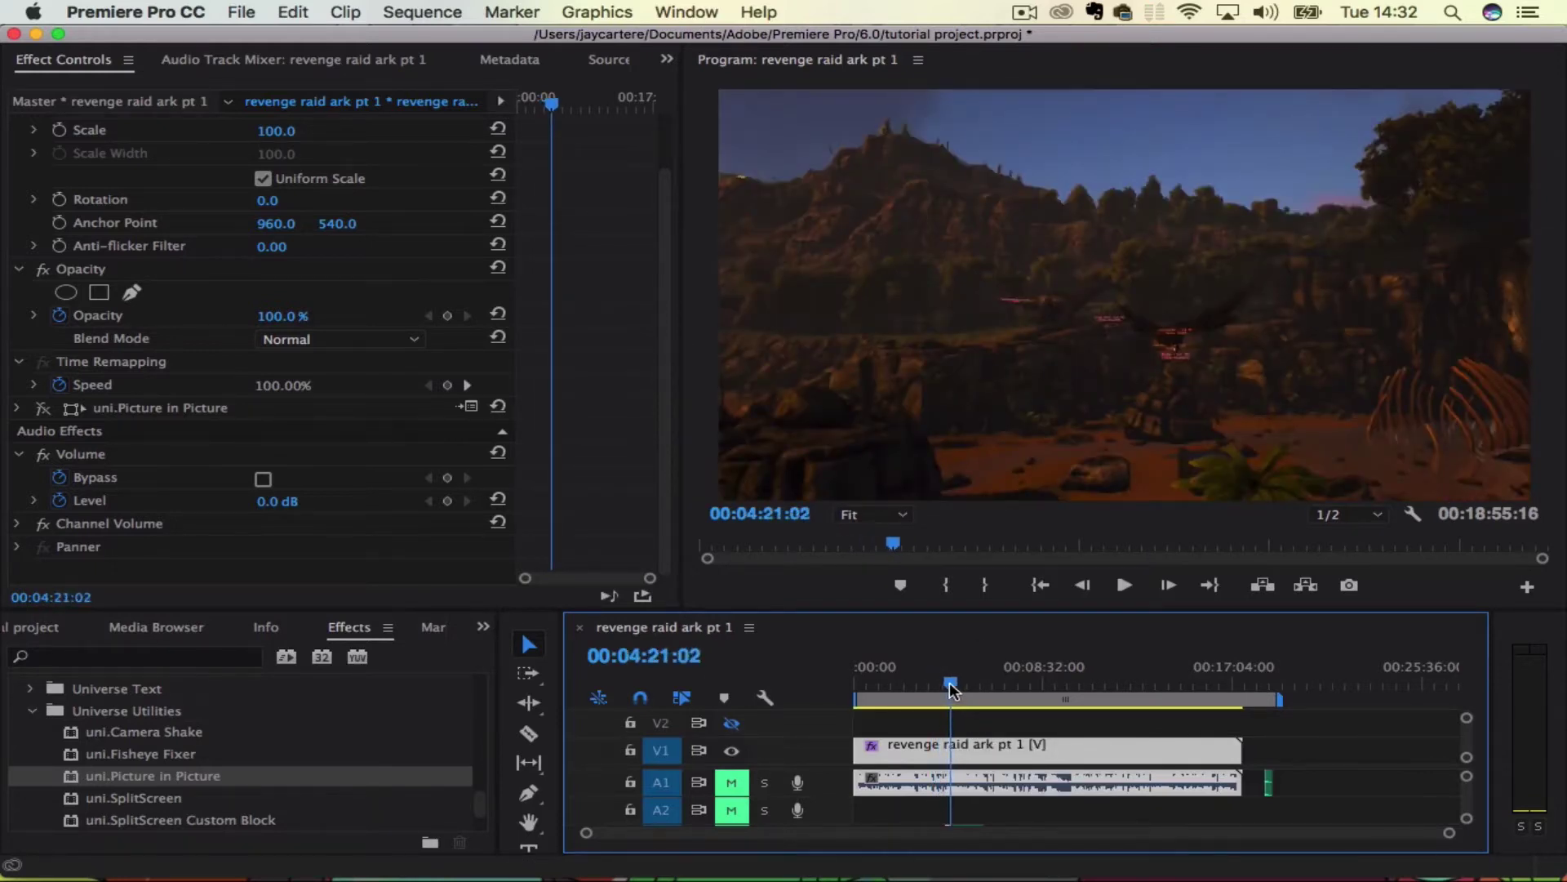
key("super+k")
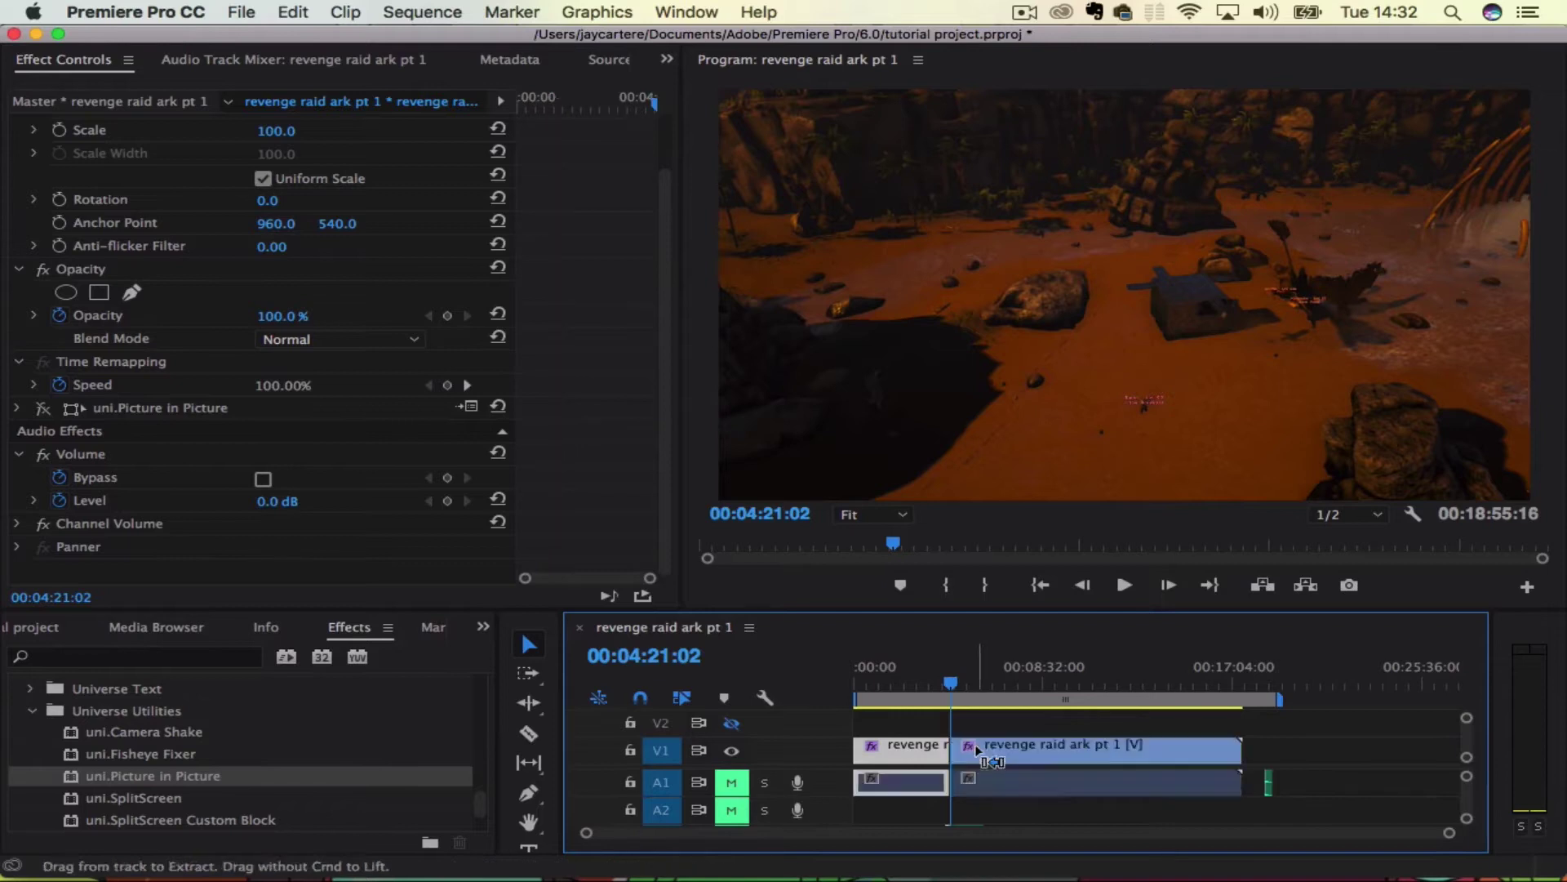
left_click_drag(955, 683, 958, 684)
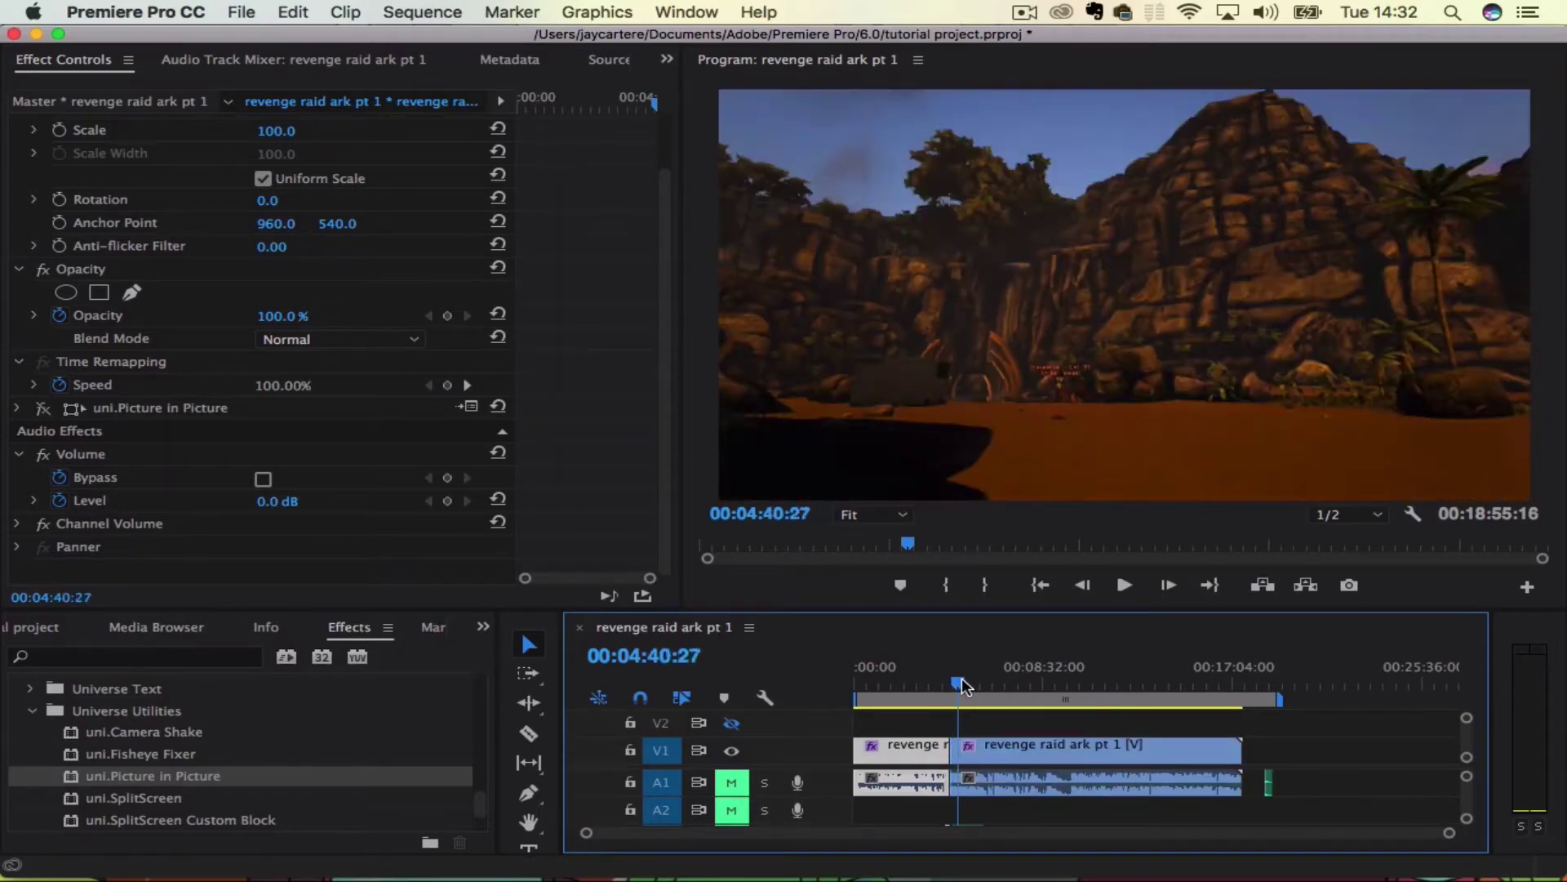
left_click_drag(977, 755, 983, 760)
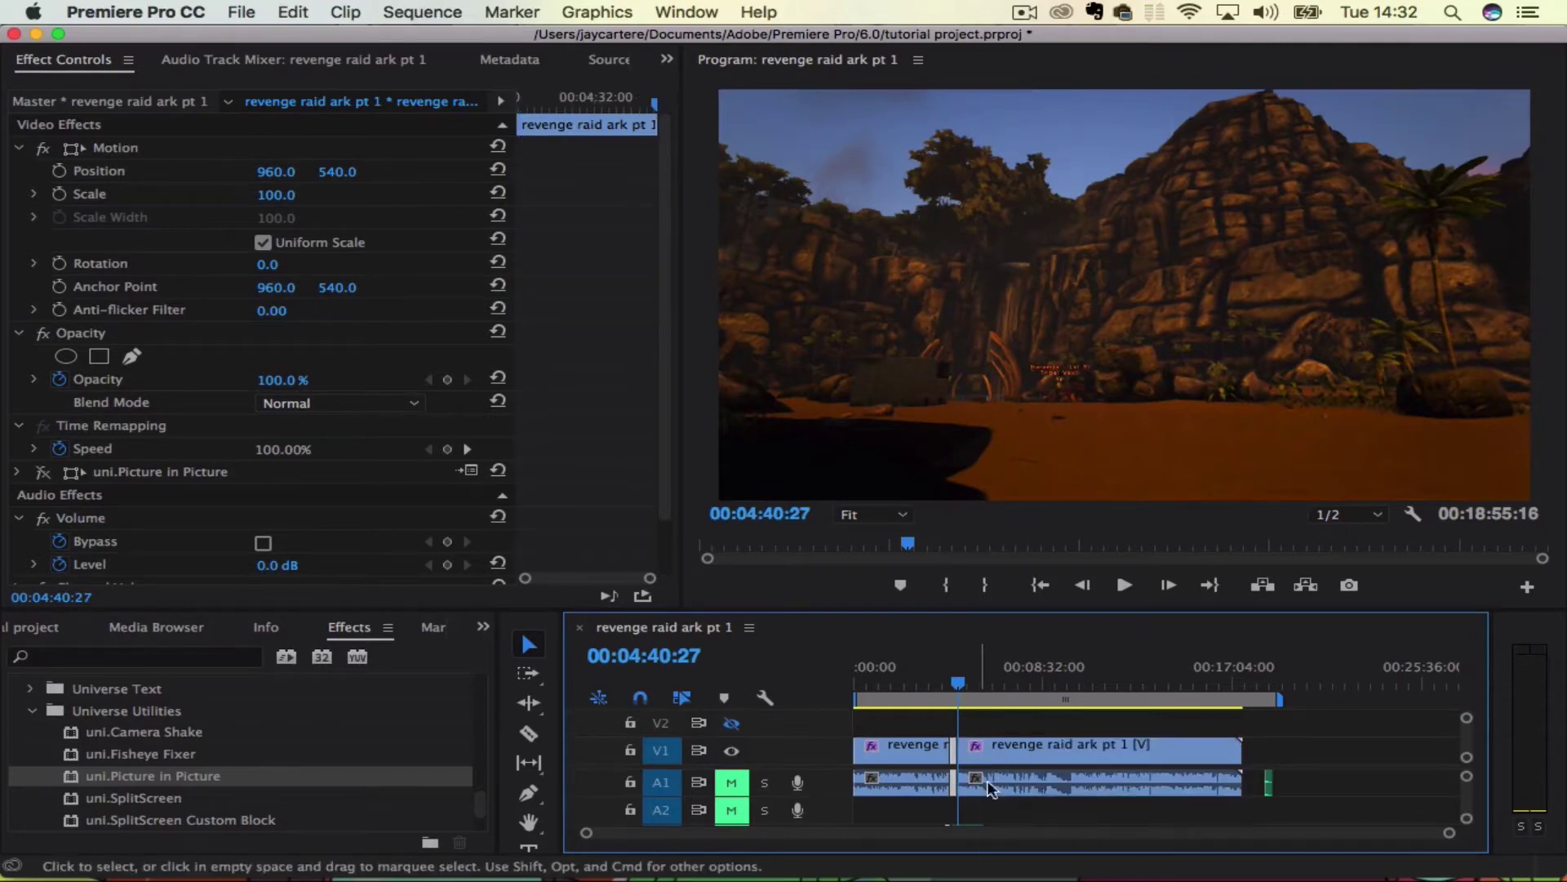
left_click_drag(1451, 834, 1010, 833)
left_click_drag(1147, 682, 1135, 680)
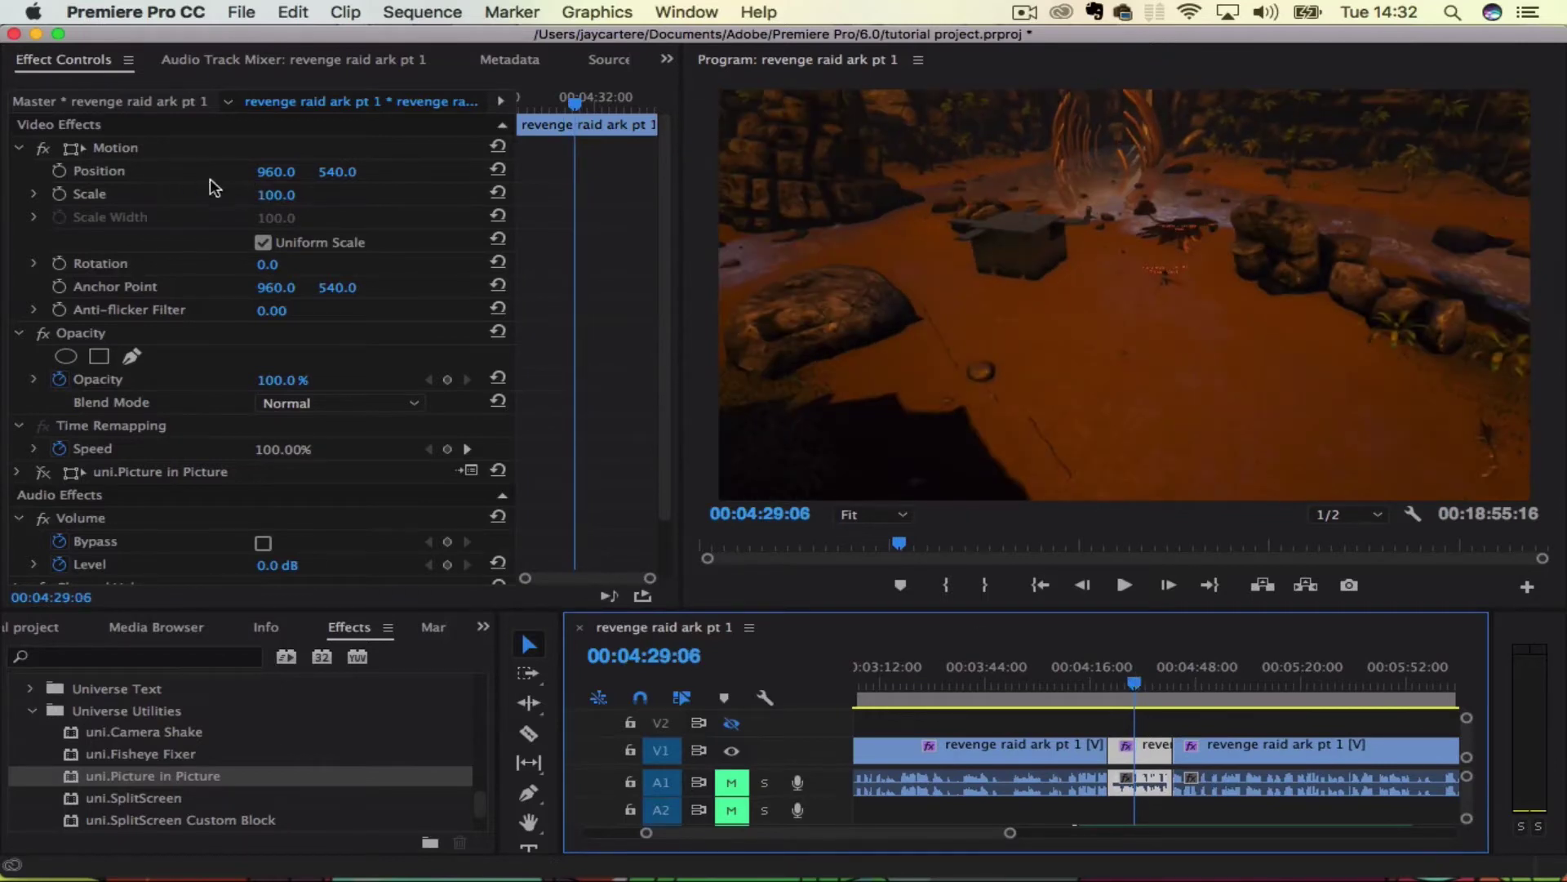
Try the middle piece's Motion Scale at 115 and then 125, settling on 150
left_click(268, 196)
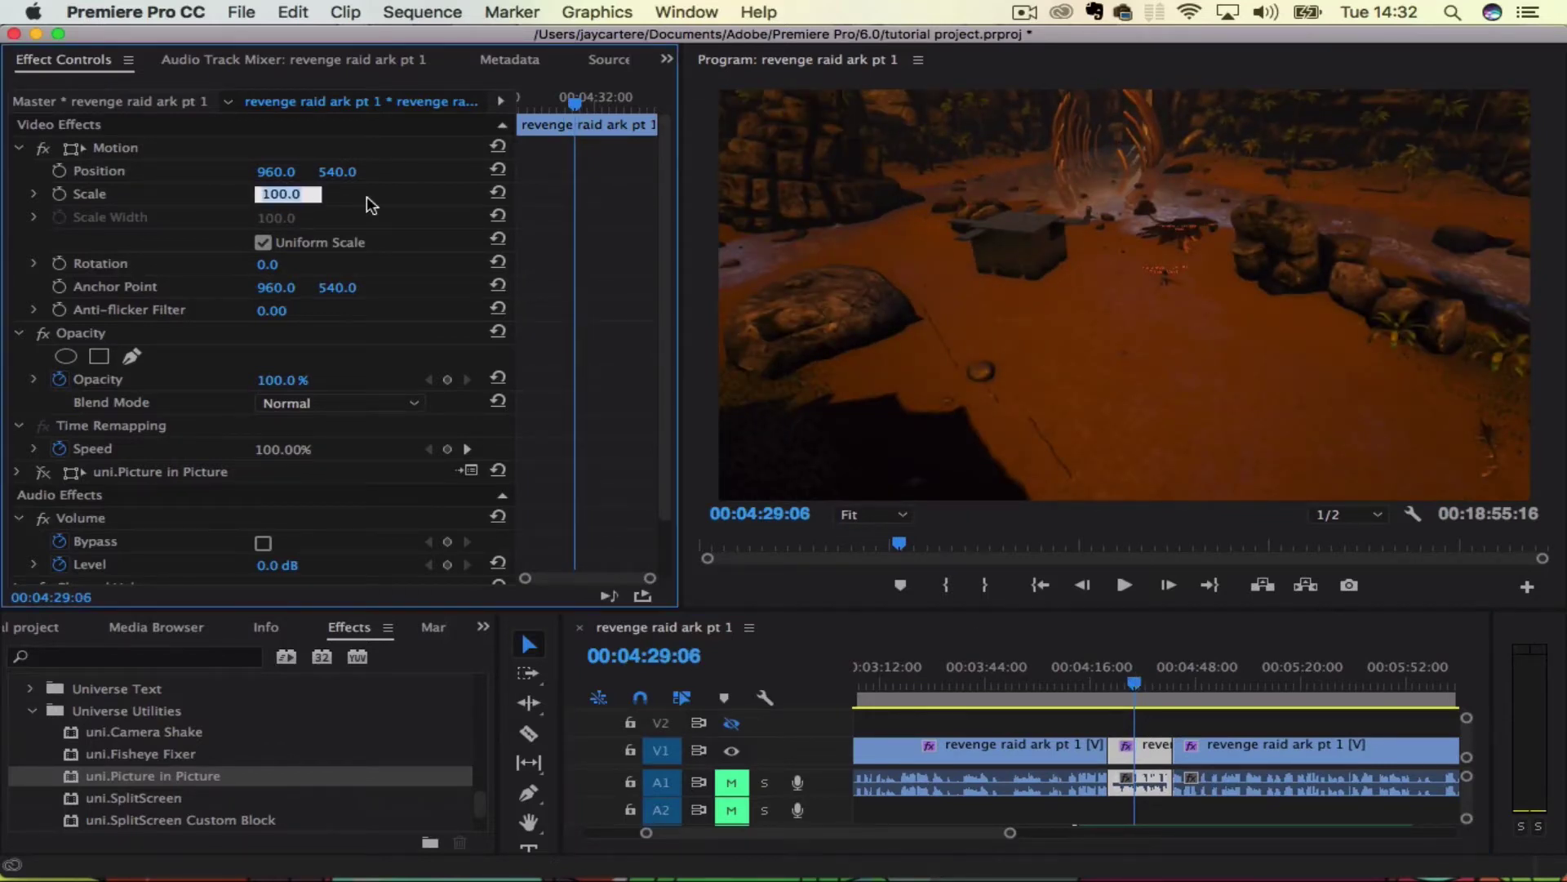
type("115")
key("Return")
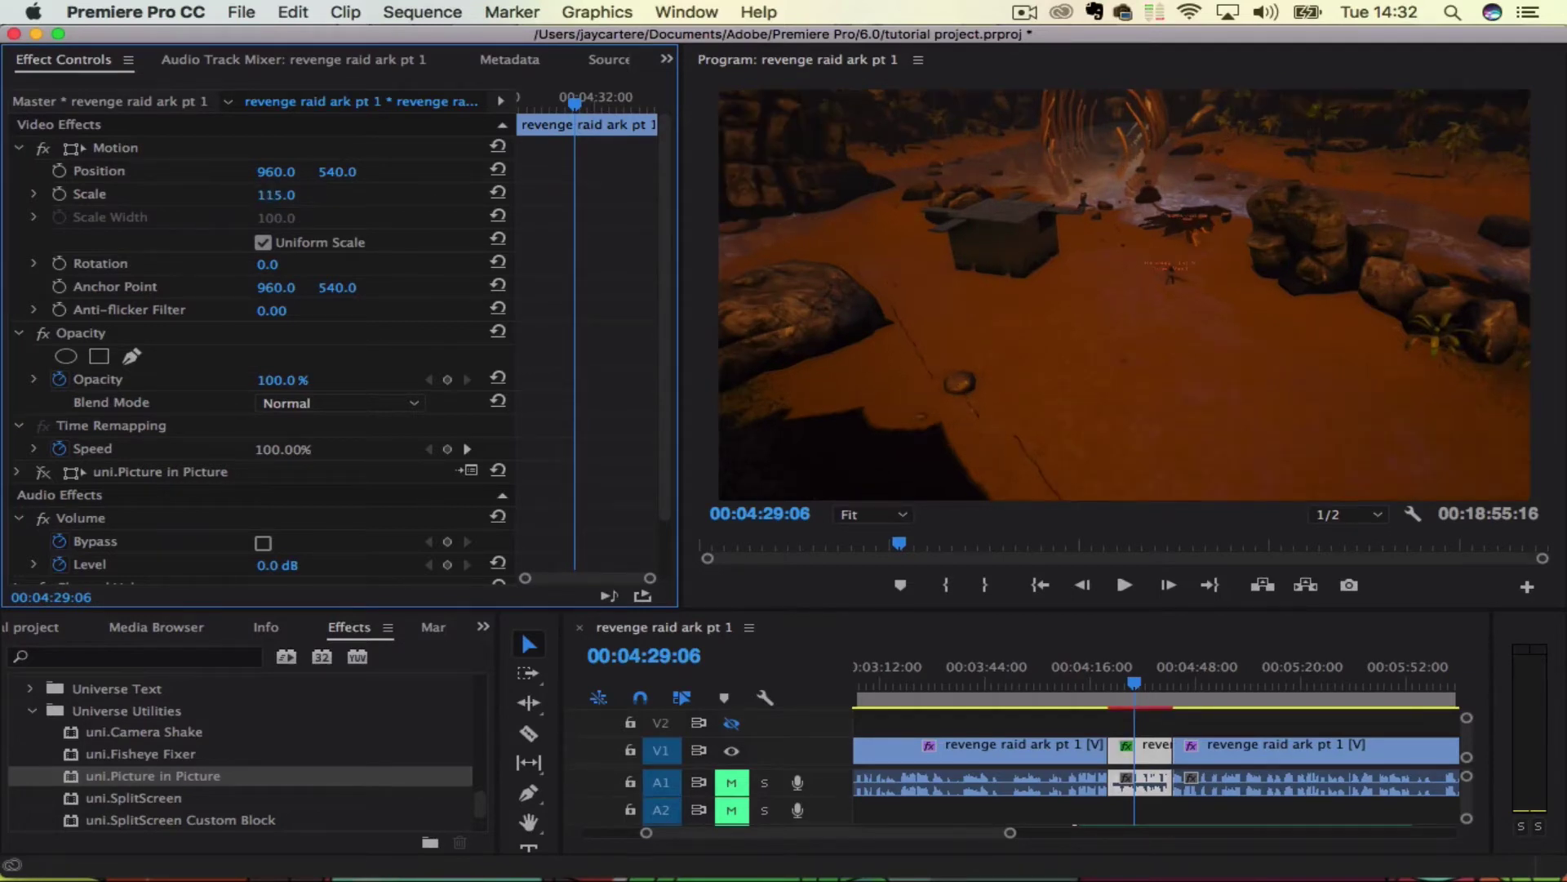
left_click(288, 194)
type("125")
key("Return")
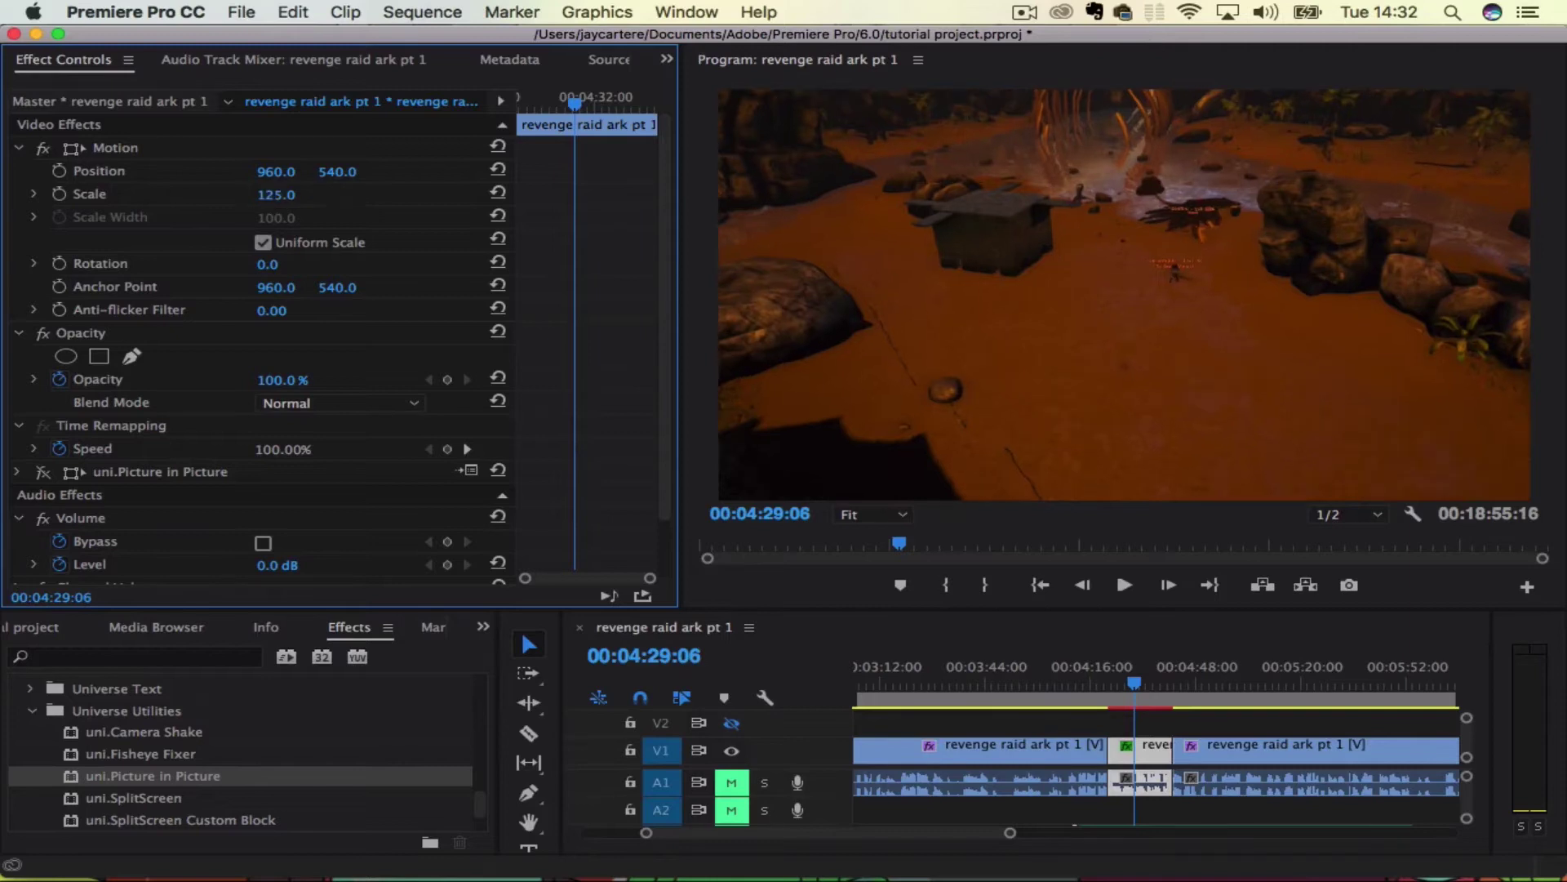
left_click(288, 193)
type("150")
key("Return")
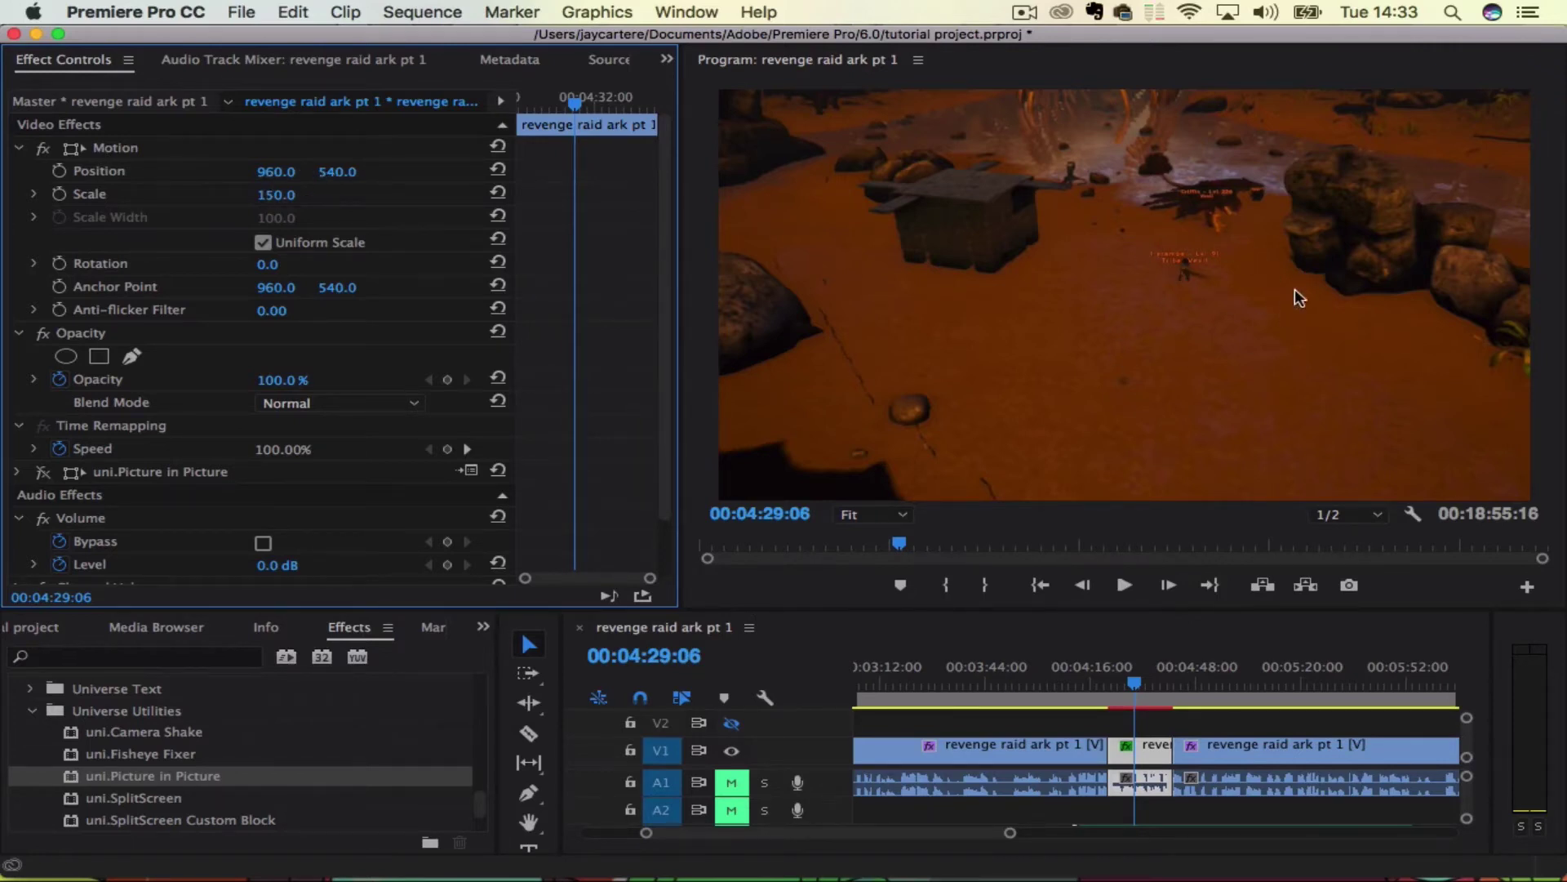
Move the enlarged clip to Position 1419.0, 310.0 and zoom the timeline back out
left_click_drag(277, 172, 681, 172)
left_click_drag(337, 172, 149, 172)
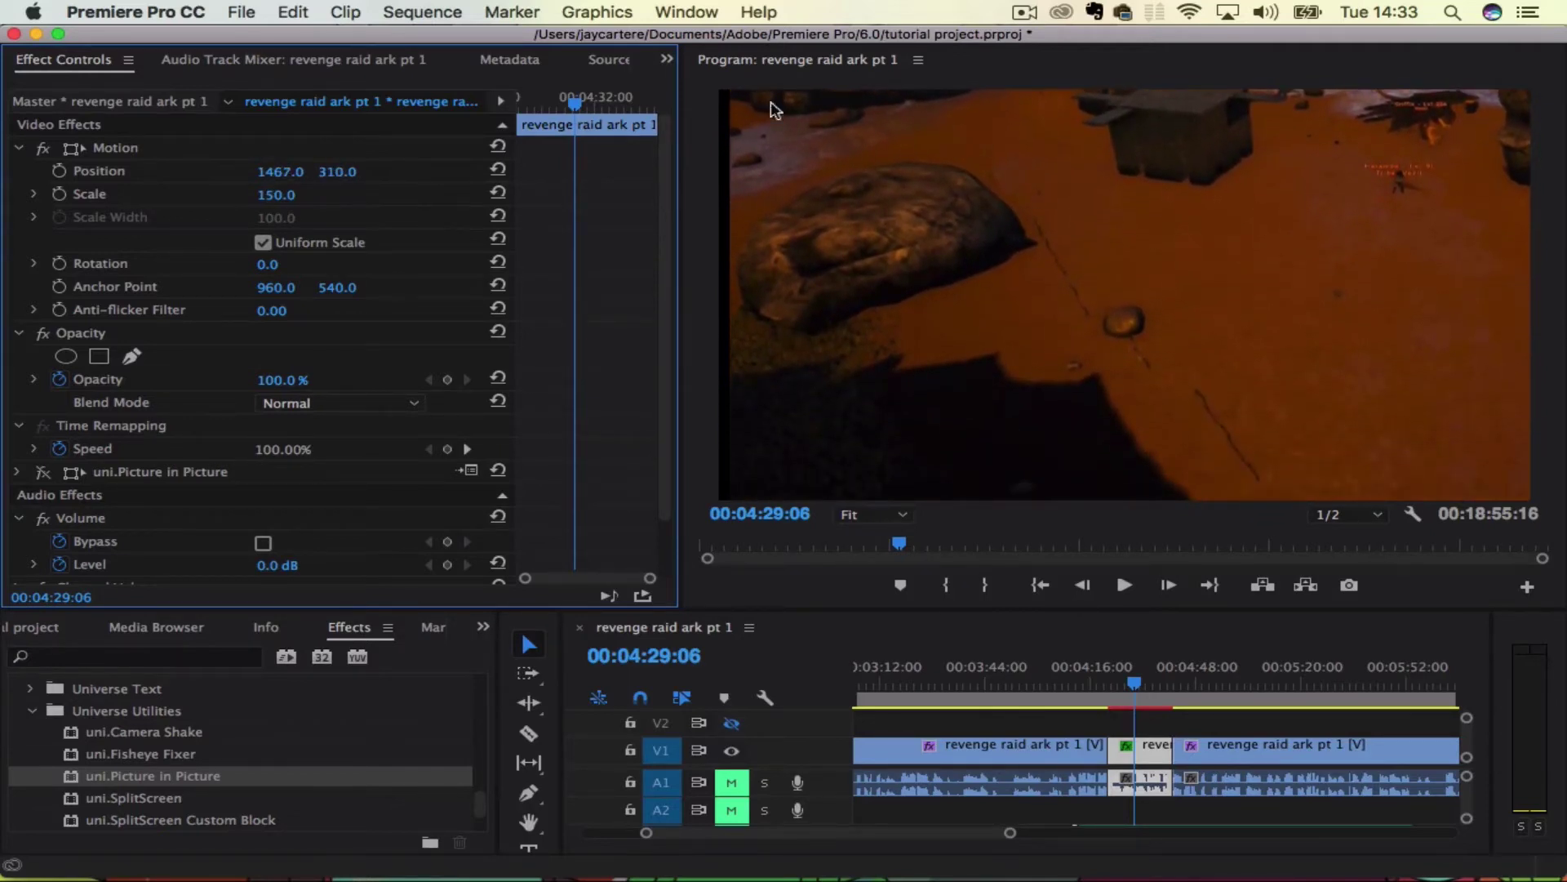
left_click_drag(282, 173, 243, 173)
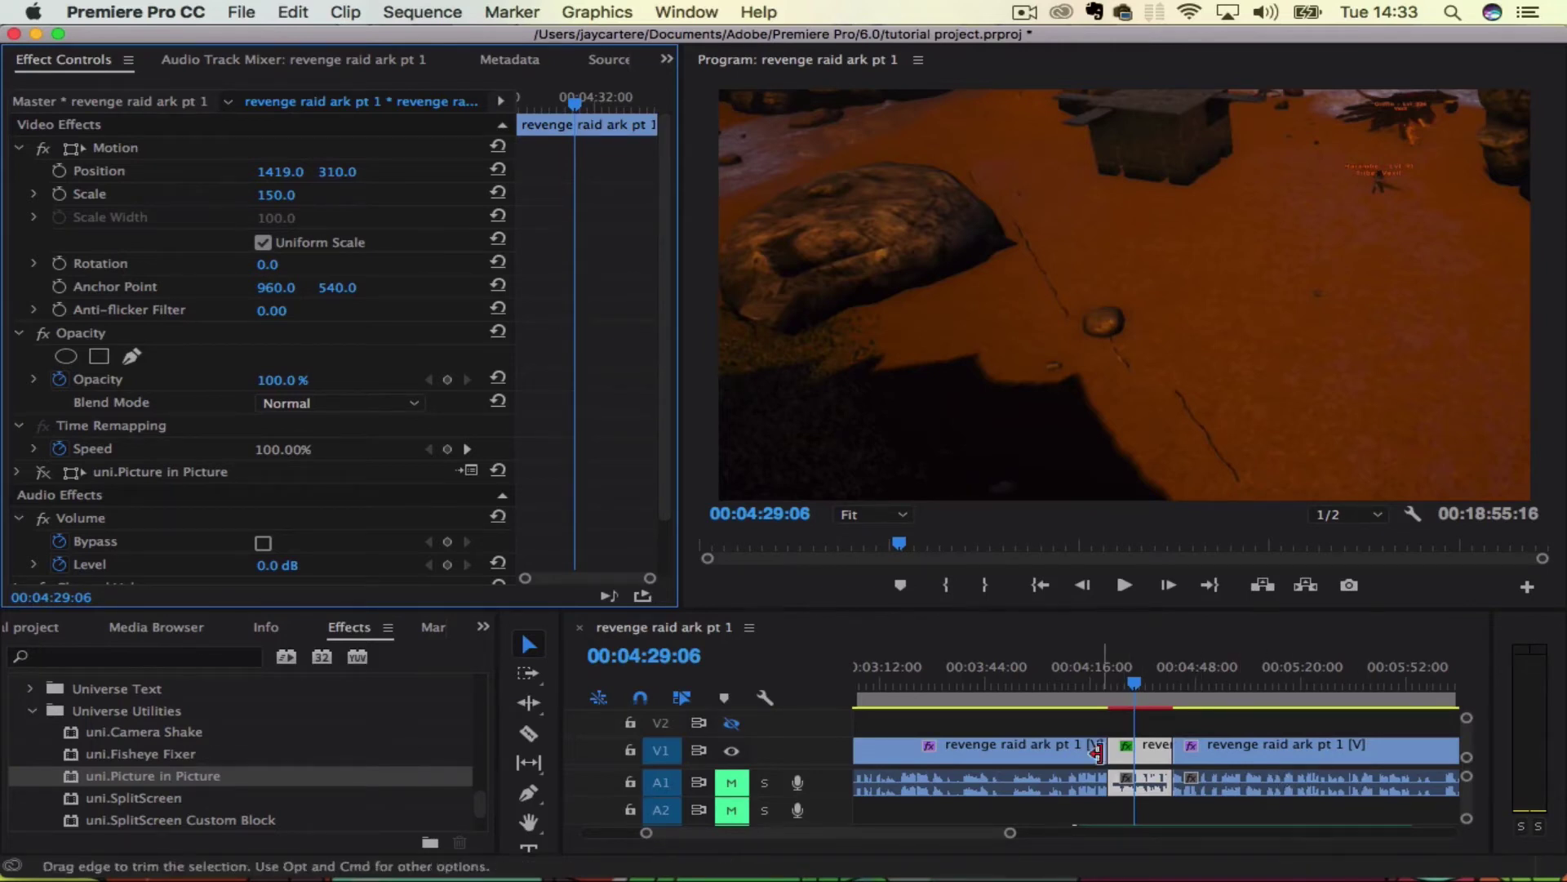
left_click_drag(1010, 833, 1480, 826)
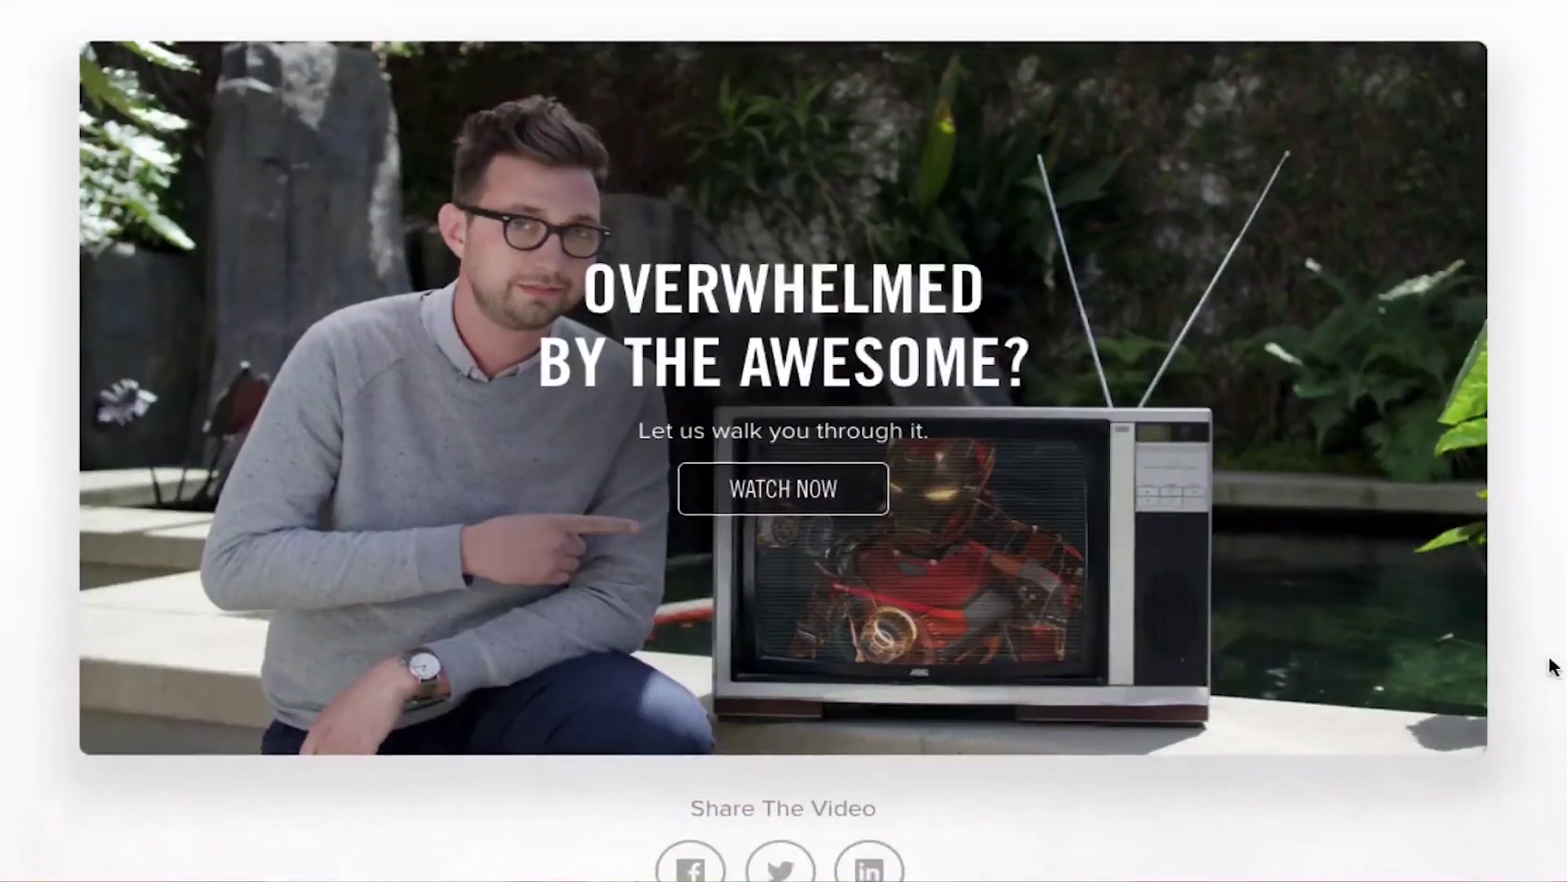
Scroll through the Universe 2.1 and Magic Bullet Suite 13 pages down to the products catalogue
scroll(1552, 665, "up", 9)
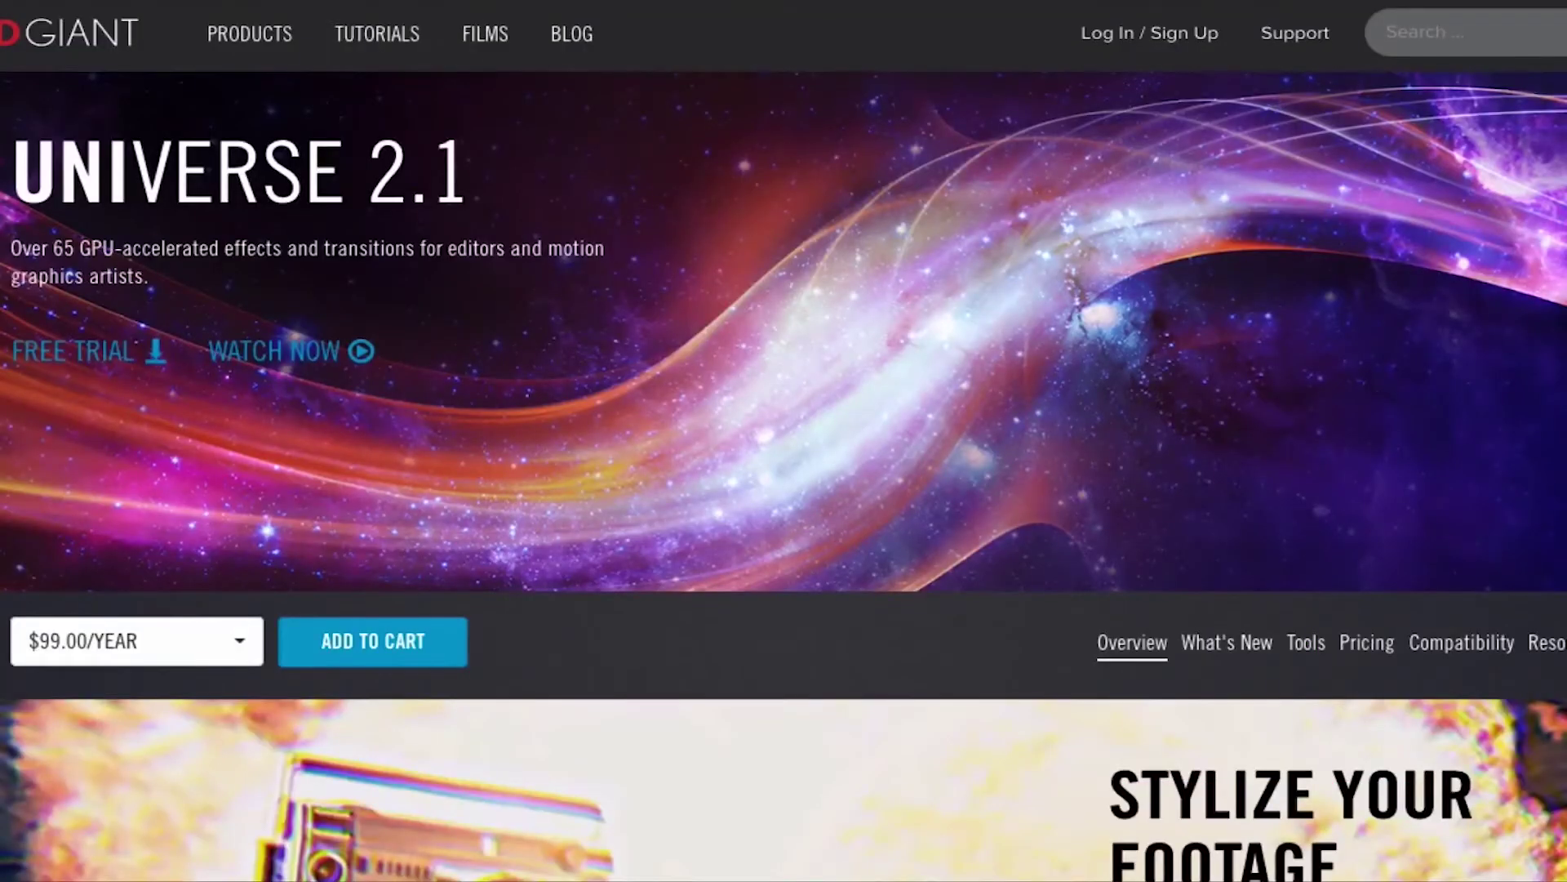
scroll(784, 441, "down", 5)
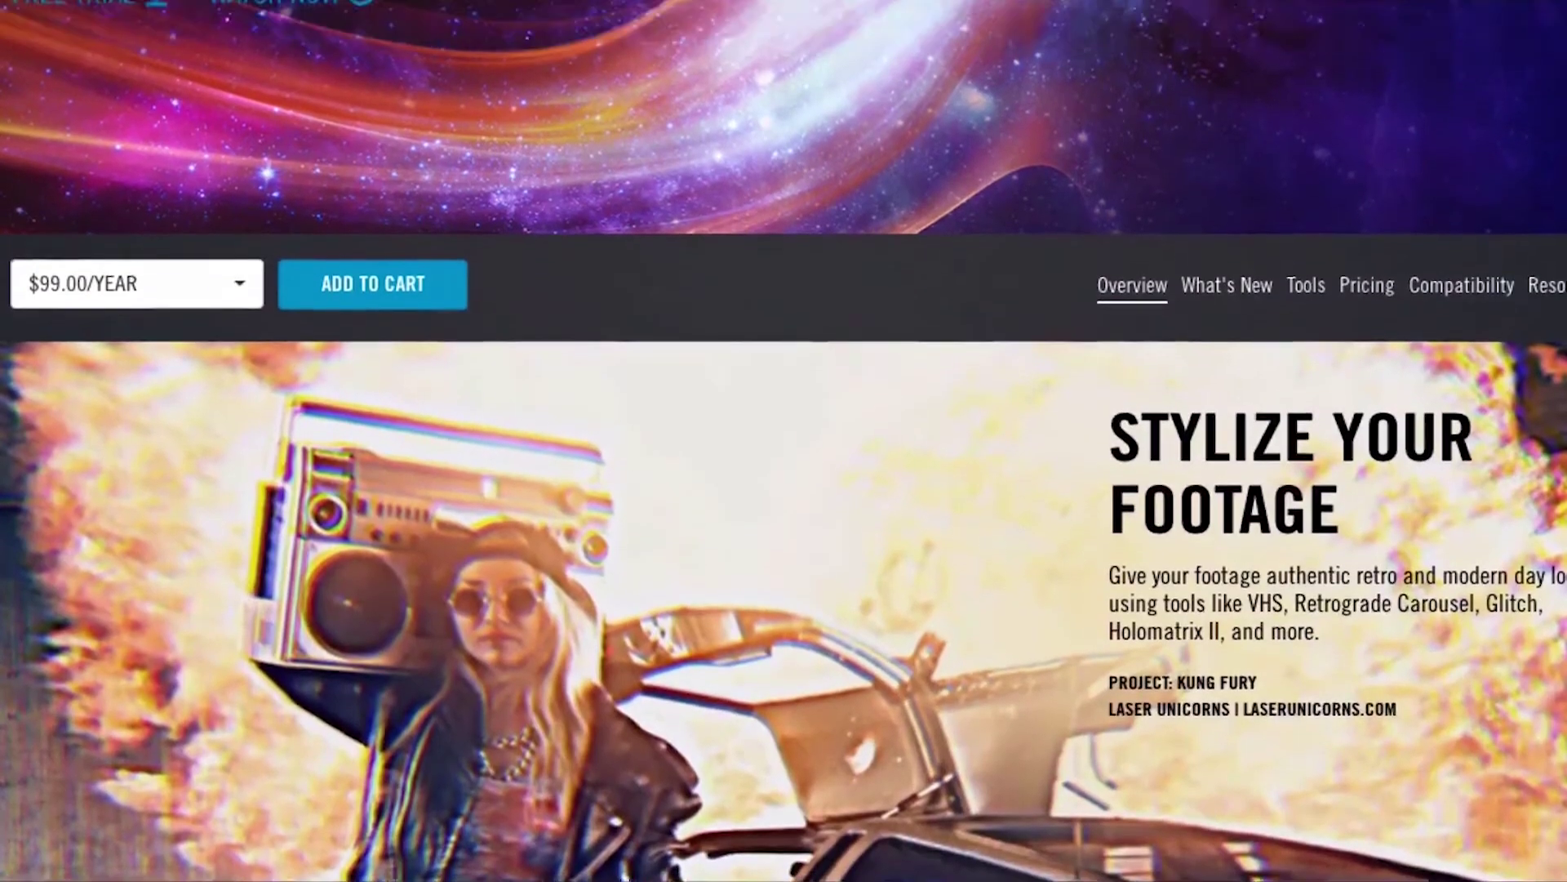
scroll(784, 440, "up", 5)
scroll(784, 441, "down", 6)
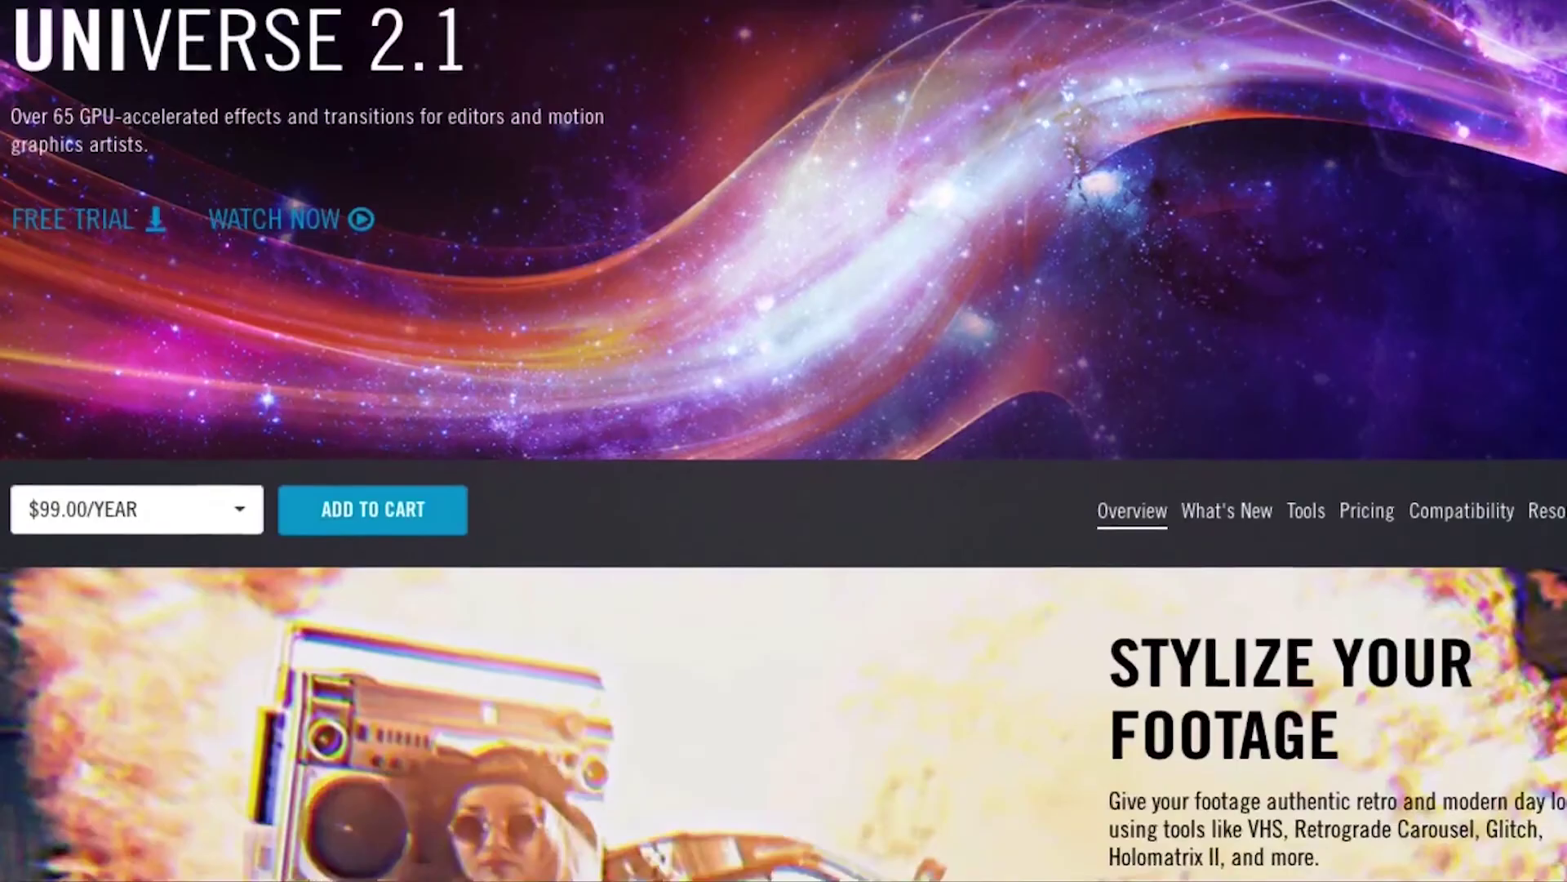
scroll(784, 441, "down", 6)
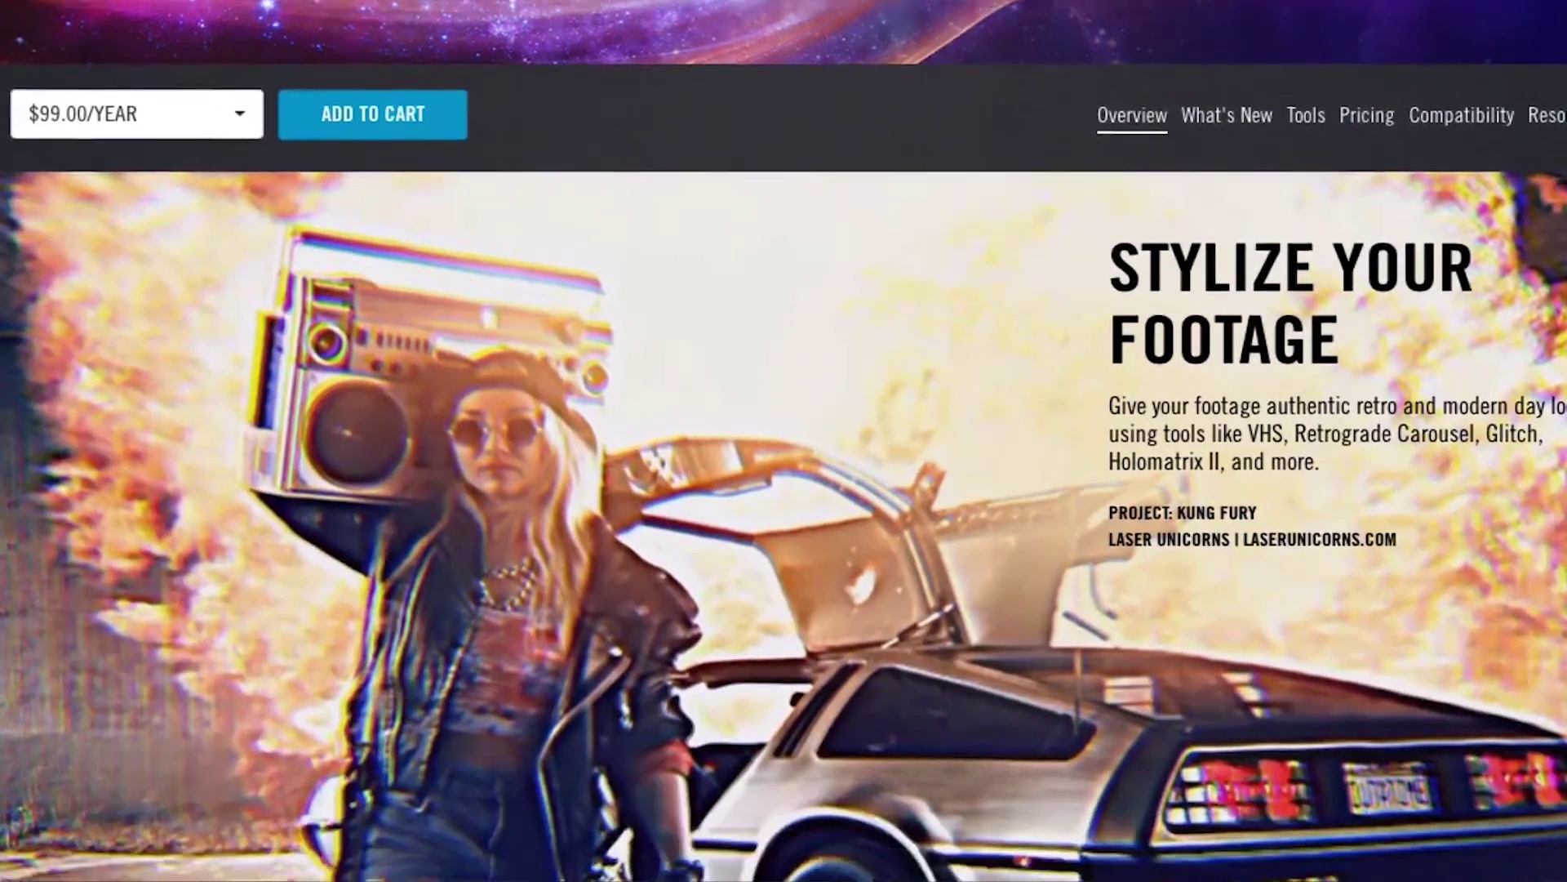
scroll(783, 440, "down", 6)
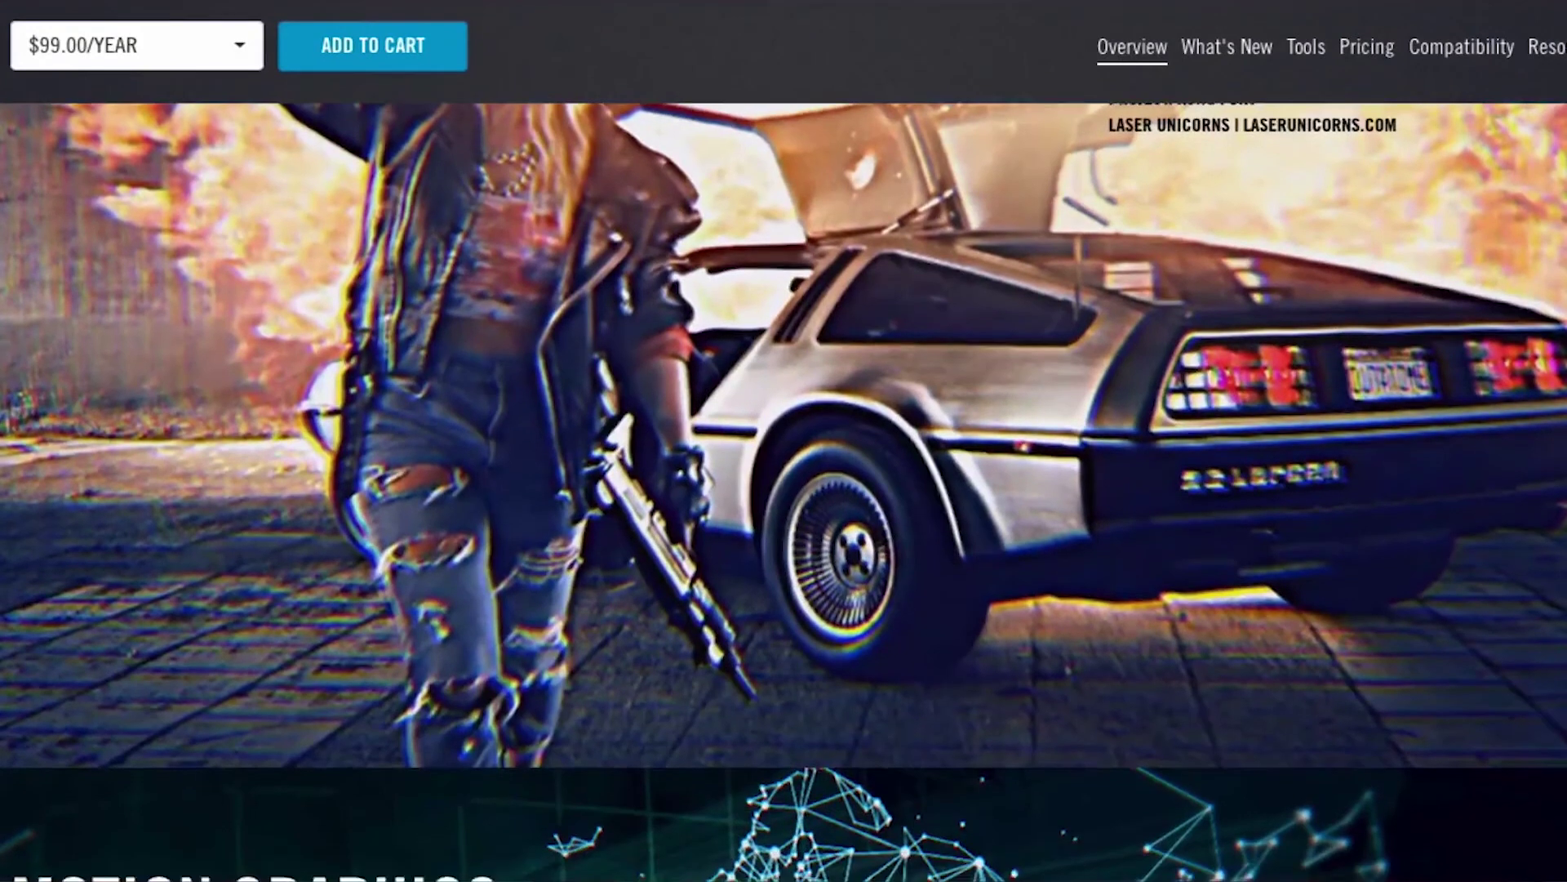
scroll(784, 441, "down", 6)
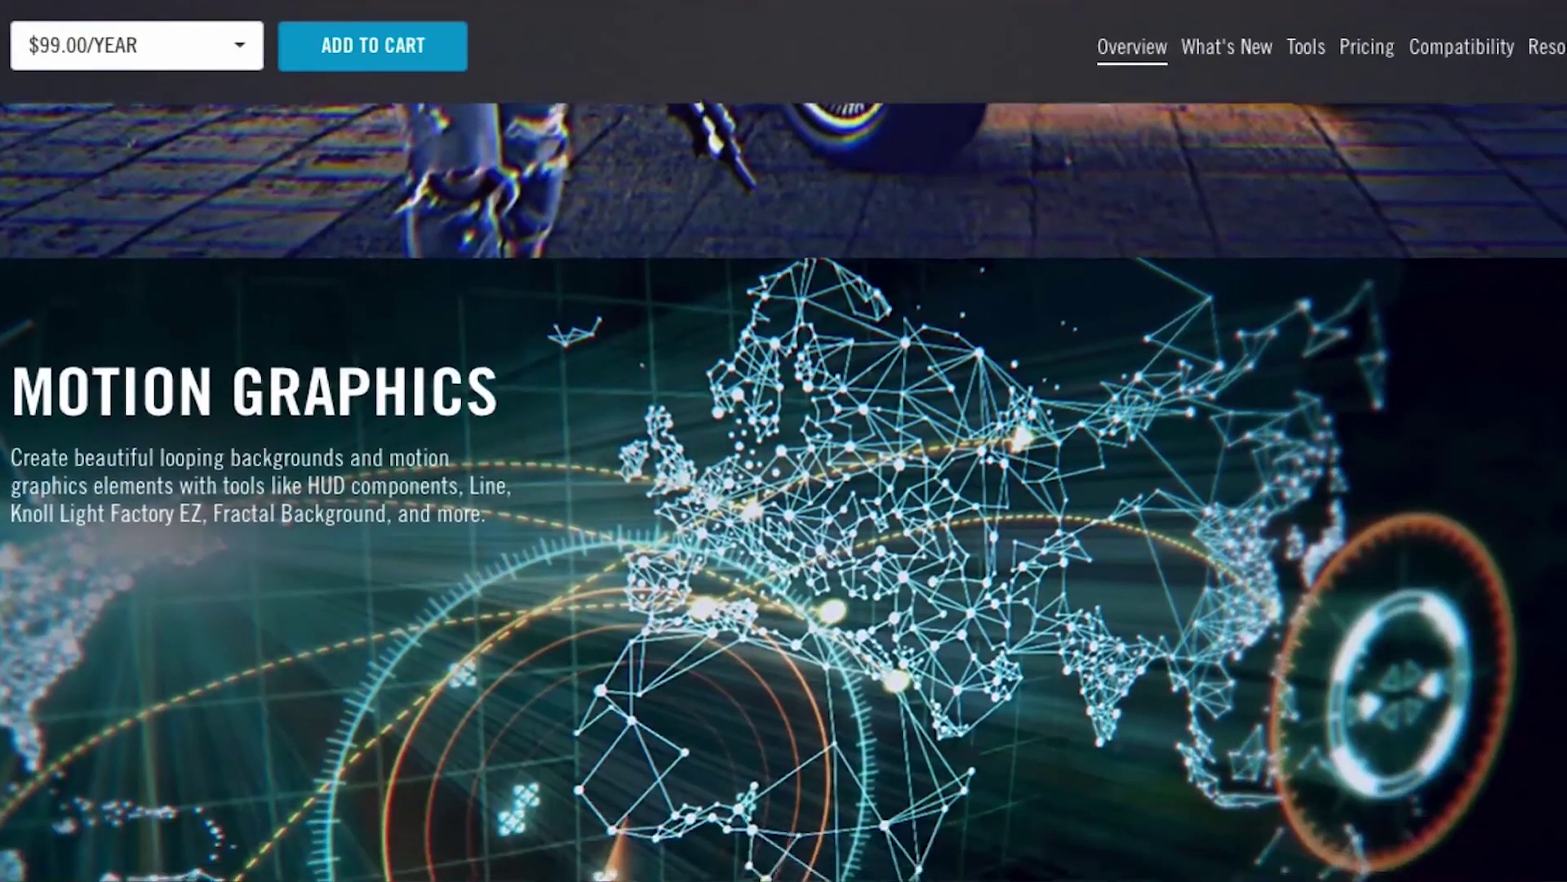
scroll(783, 440, "down", 6)
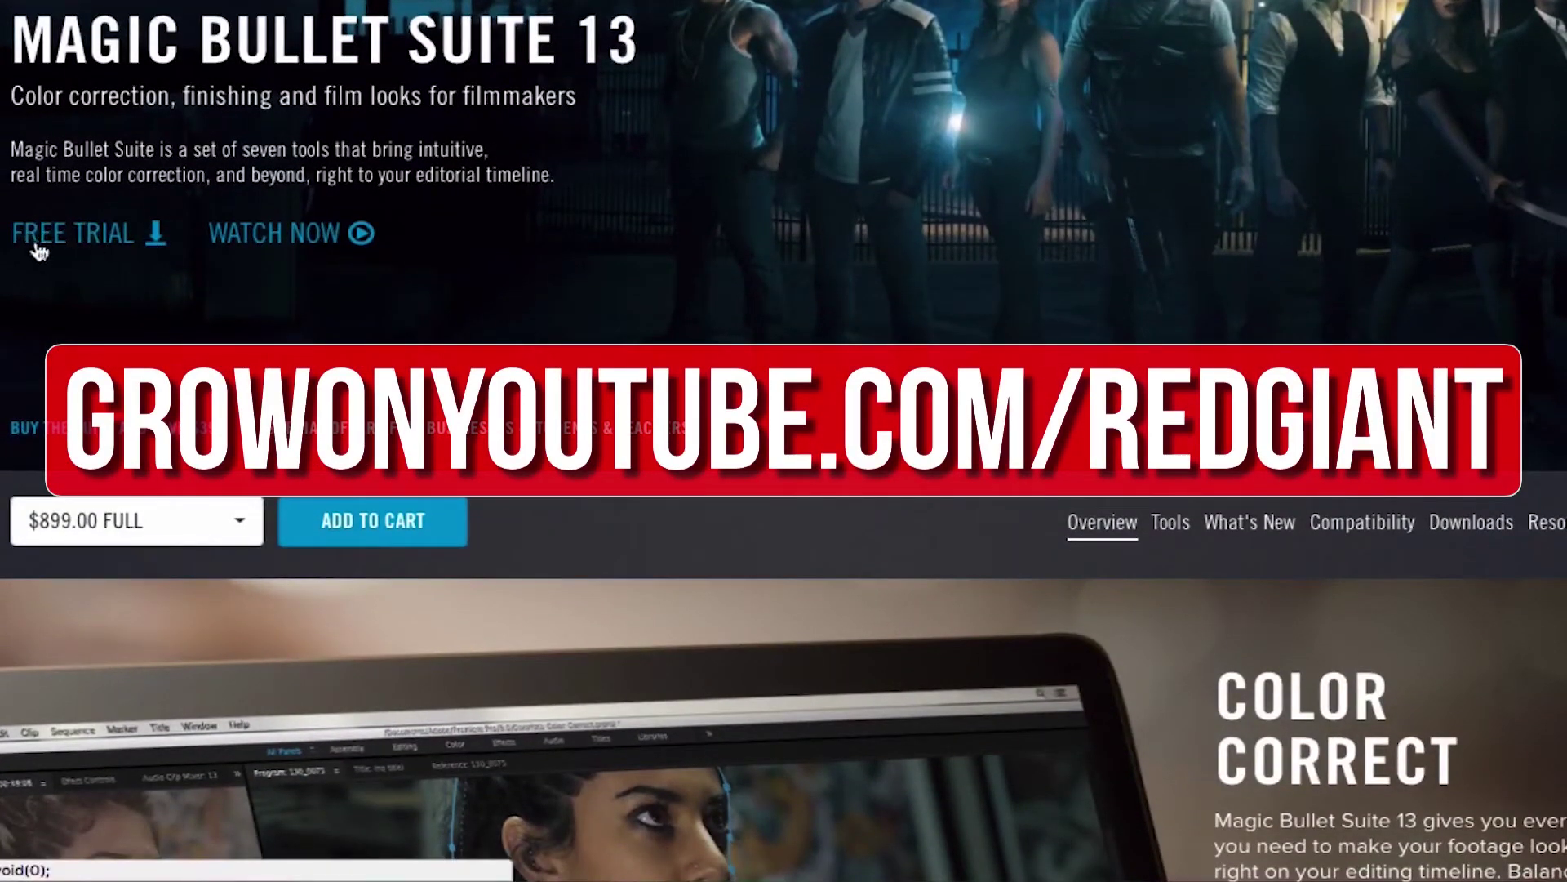
scroll(1565, 320, "down", 3)
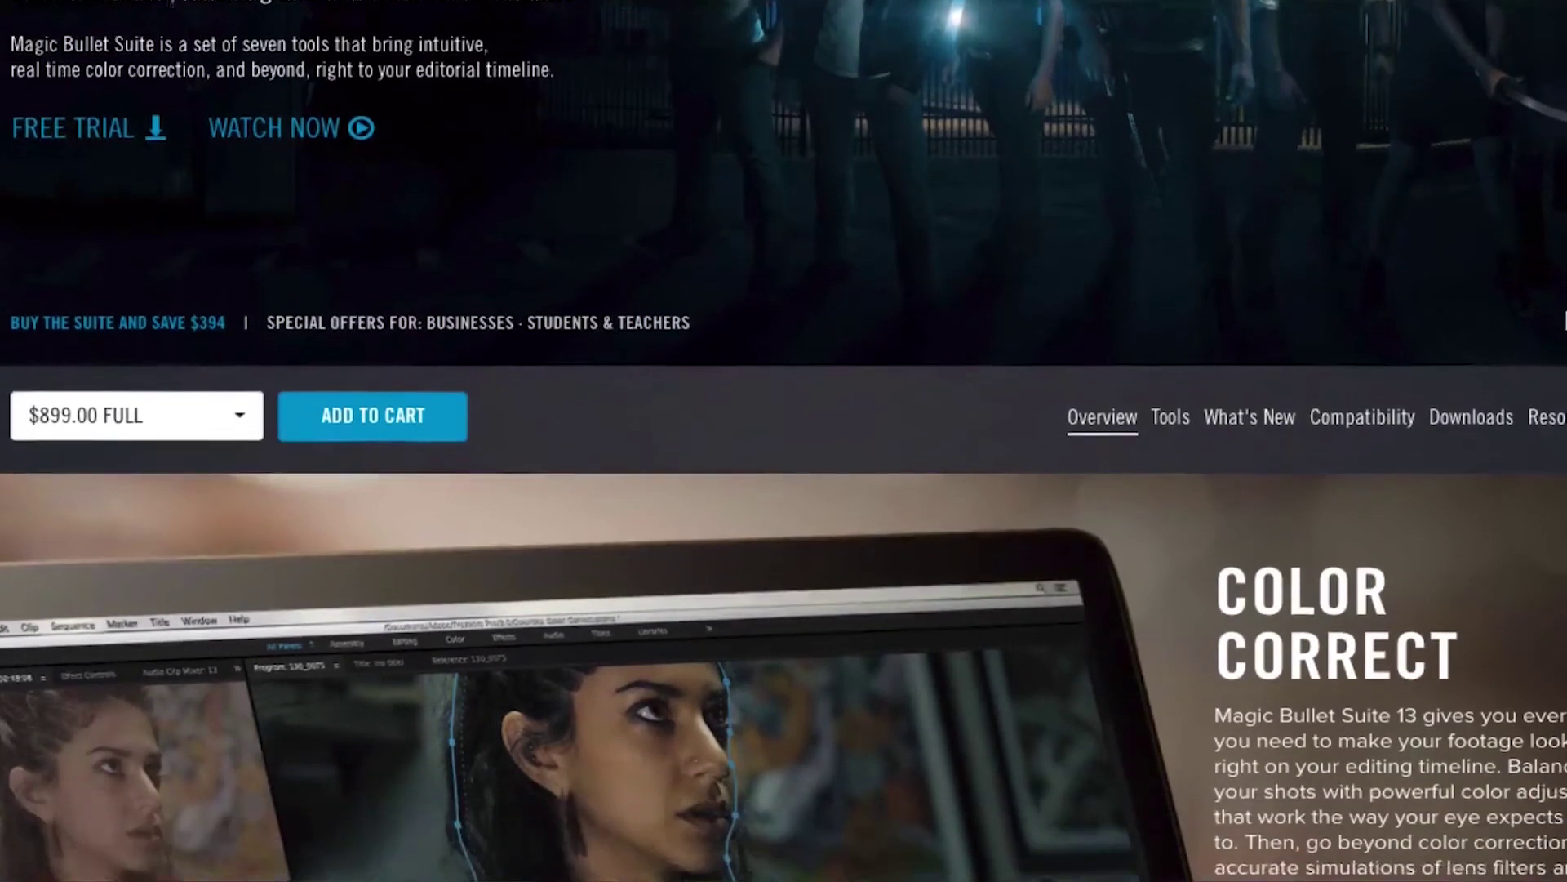
scroll(1565, 320, "down", 3)
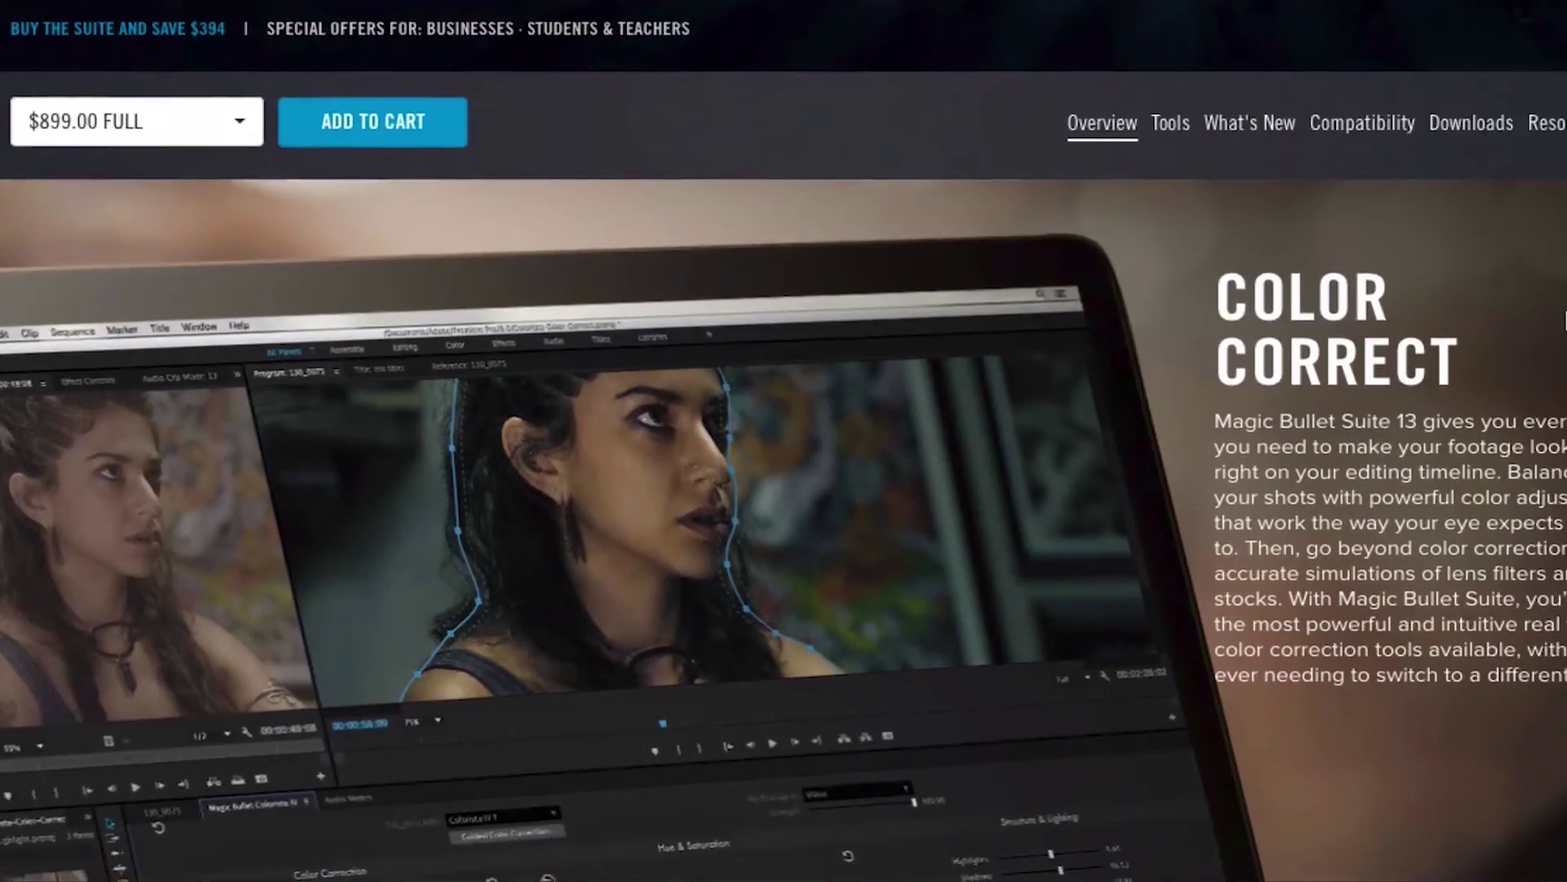
scroll(783, 490, "down", 1)
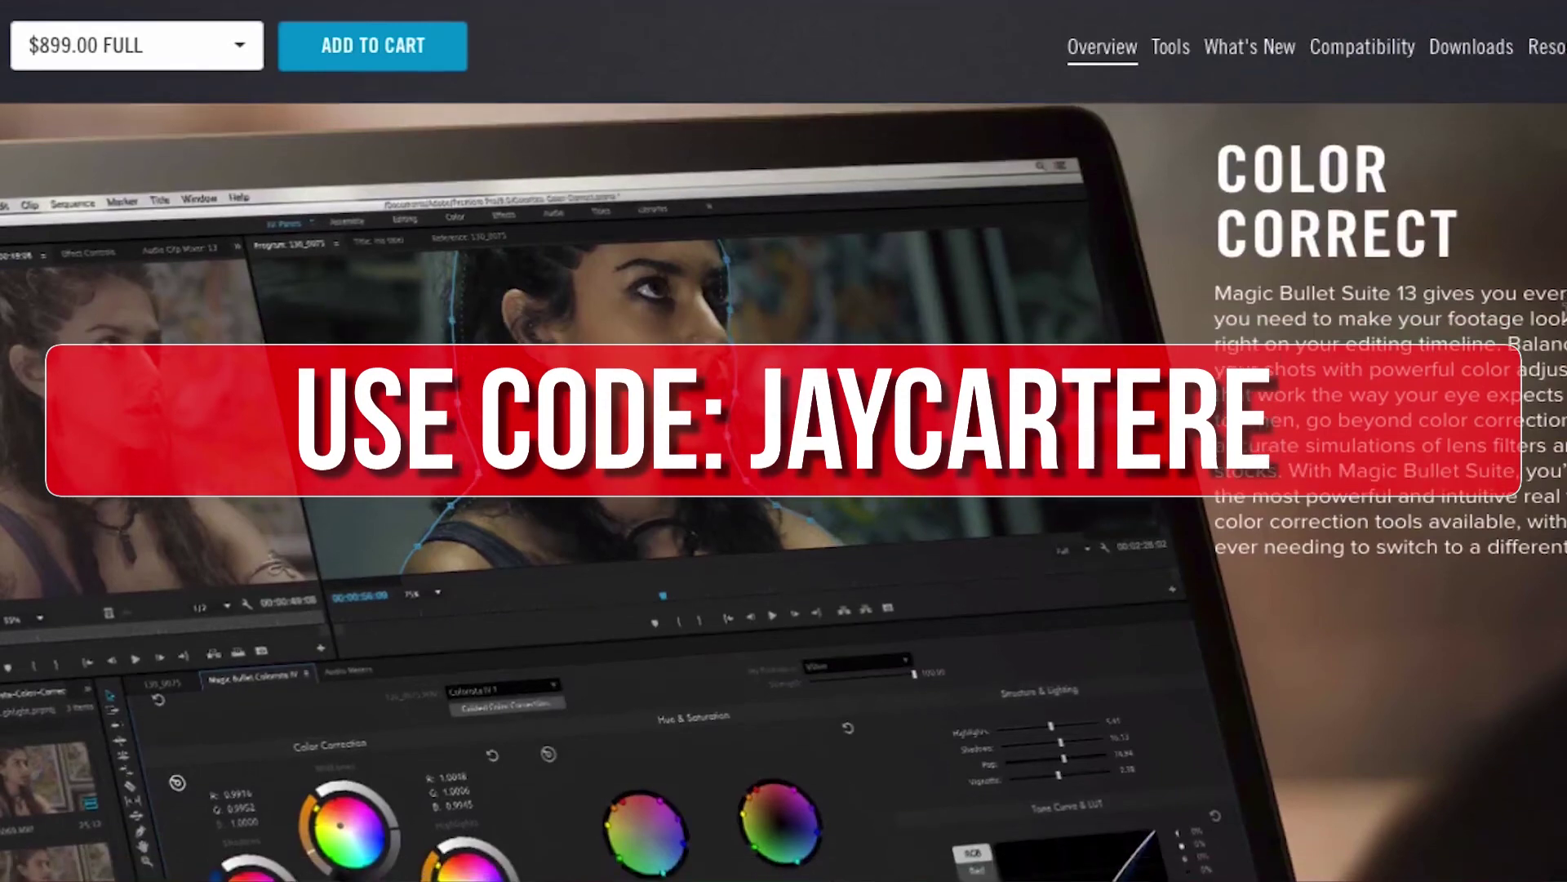
scroll(783, 490, "down", 1)
scroll(784, 490, "down", 1)
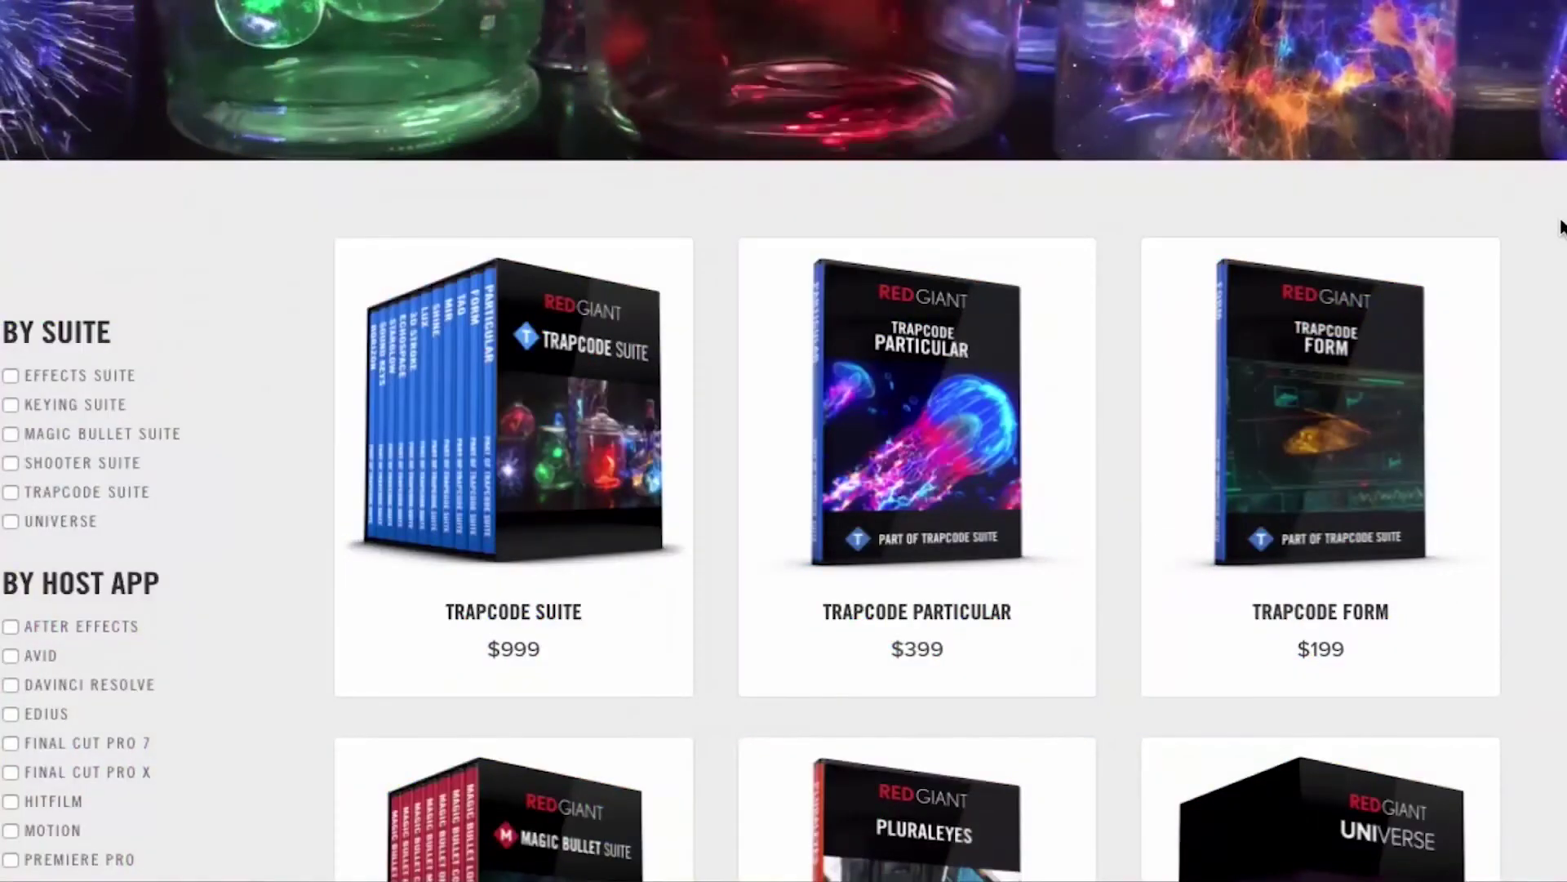
Scroll the catalogue down to the Magic Bullet Looks, Denoiser III and Colorista IV row
scroll(1561, 227, "down", 6)
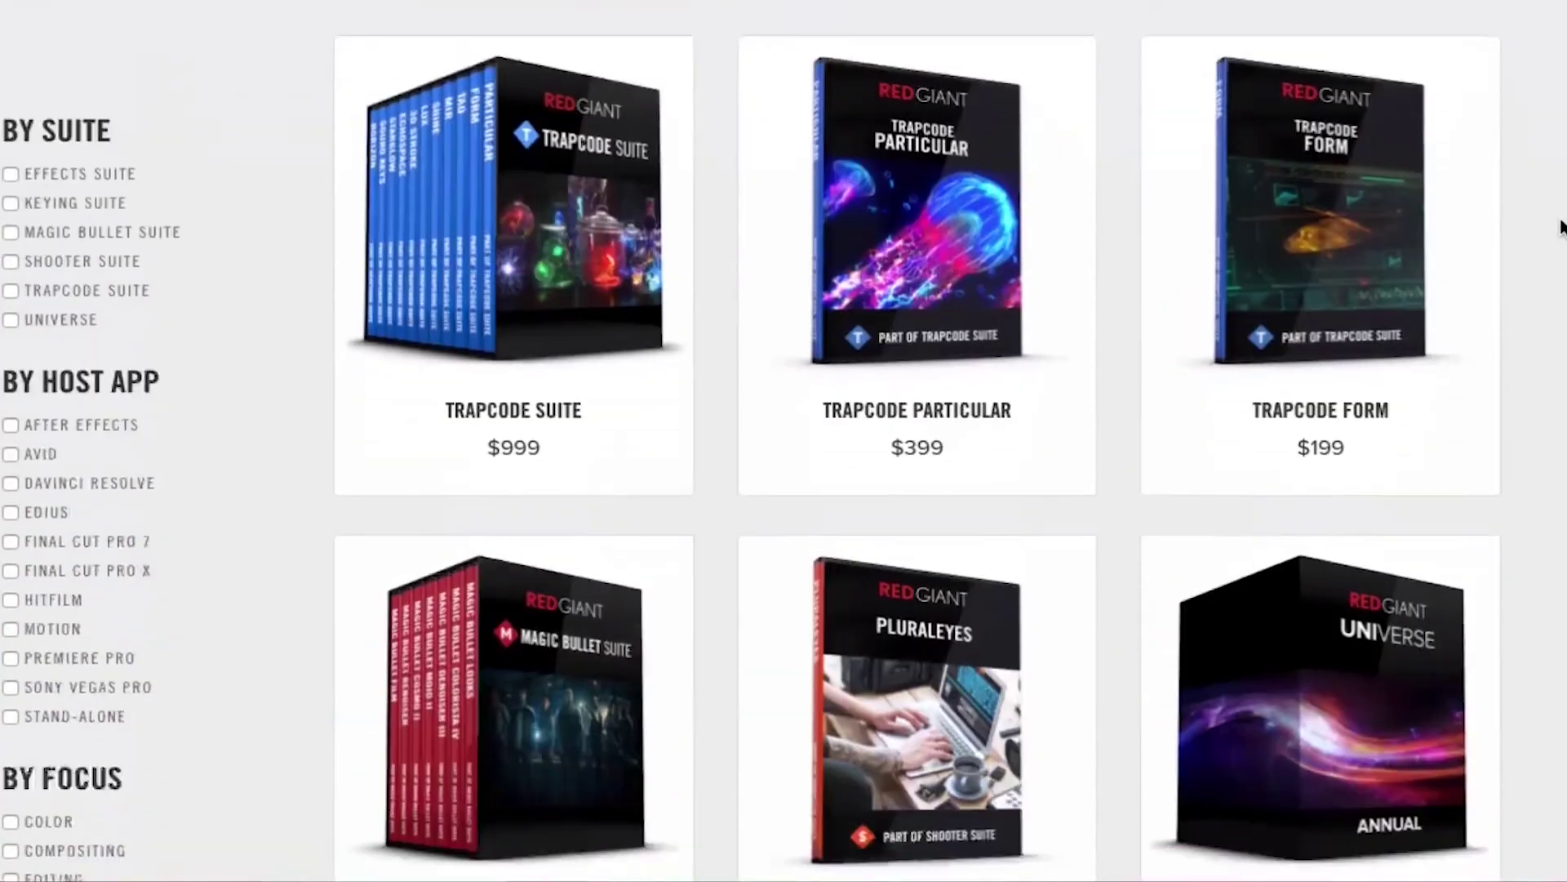
scroll(1560, 227, "down", 5)
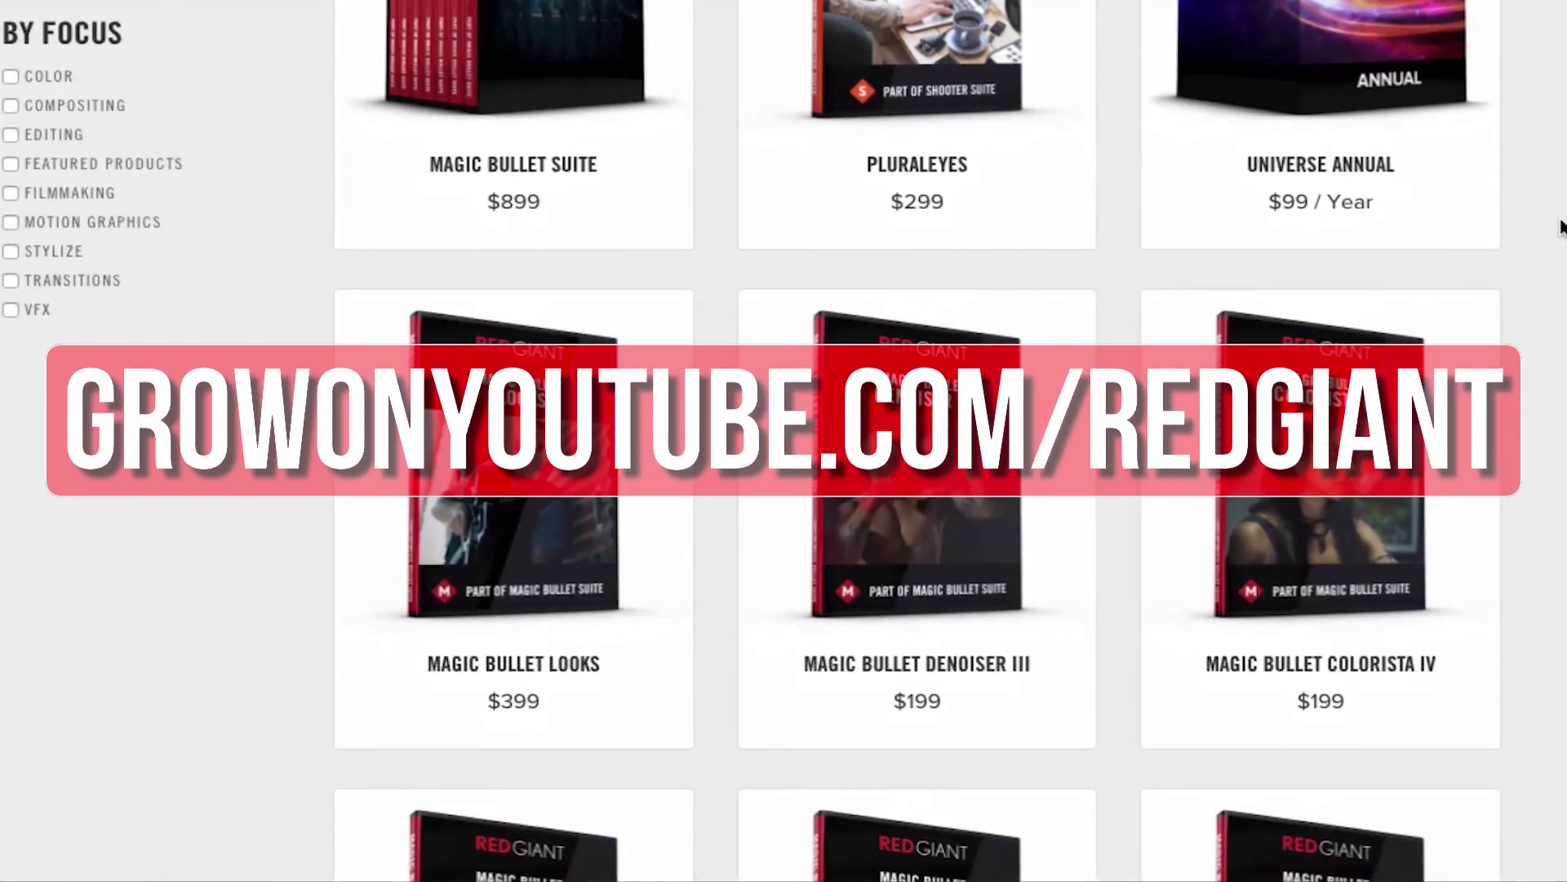
scroll(1561, 227, "down", 3)
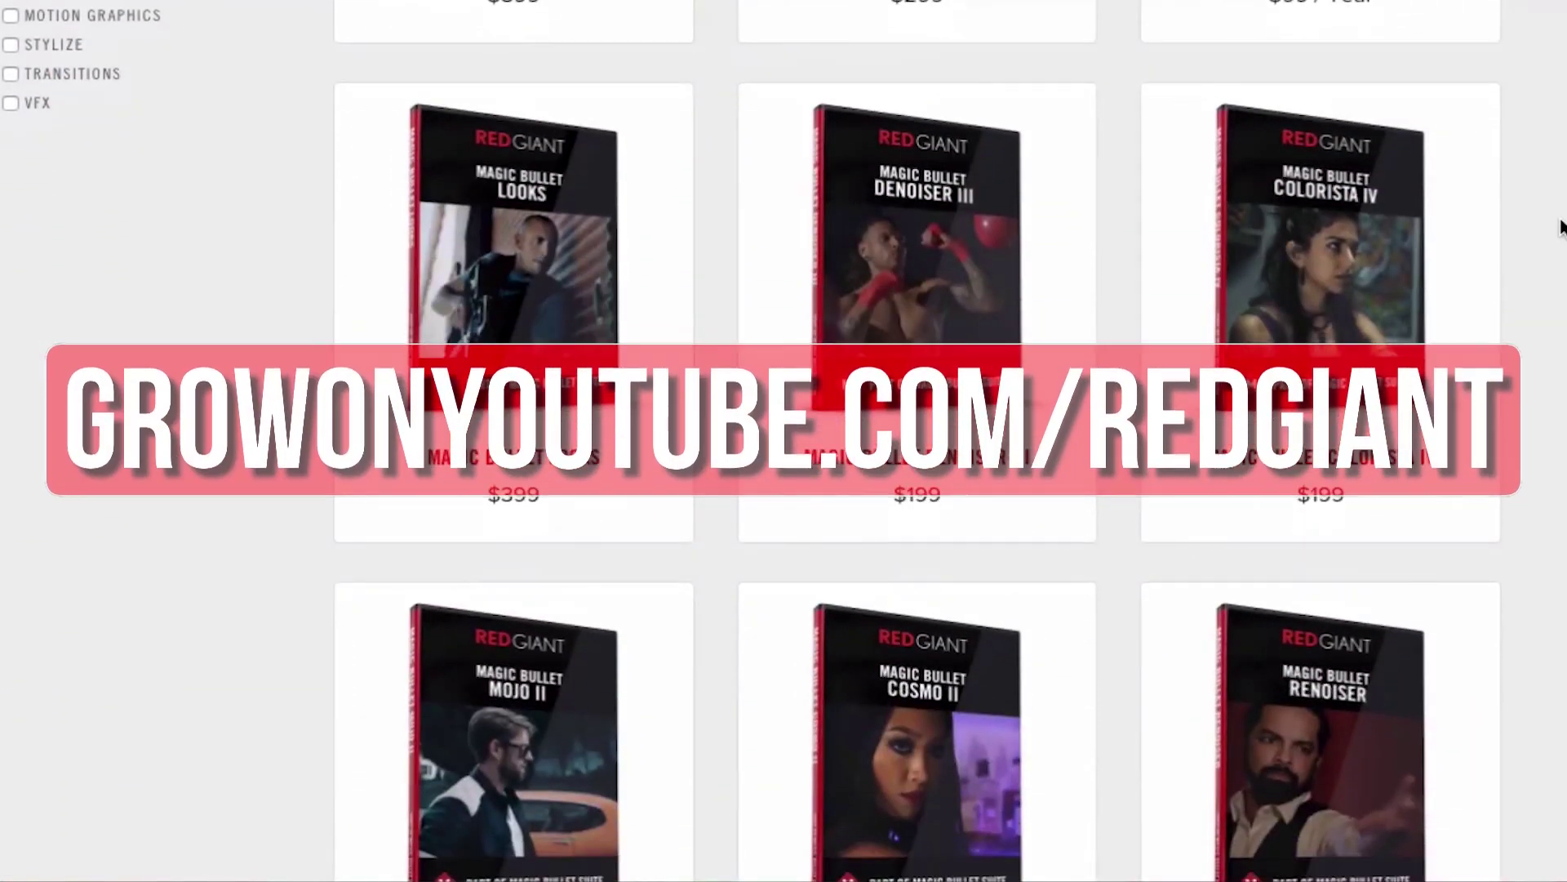